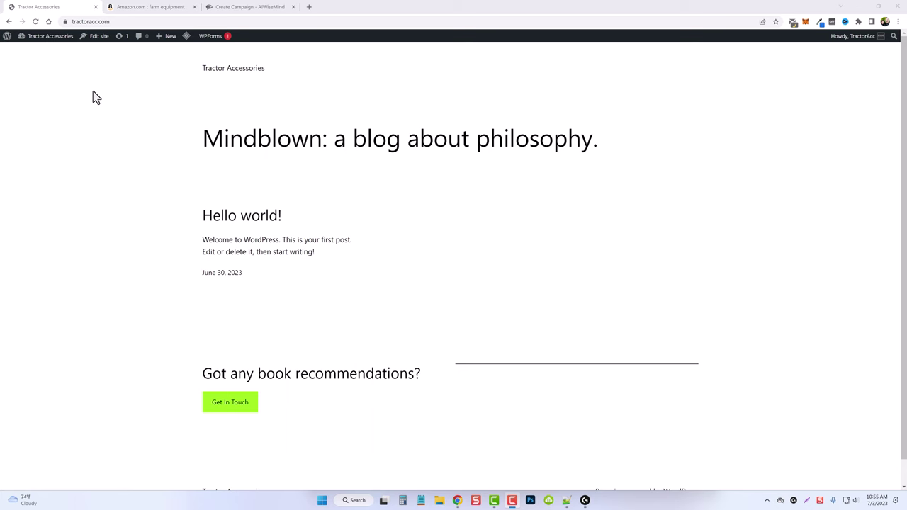
# Switch to the Amazon tab and browse down the farm equipment search results
pyautogui.hotkey('ctrl', 'Tab')
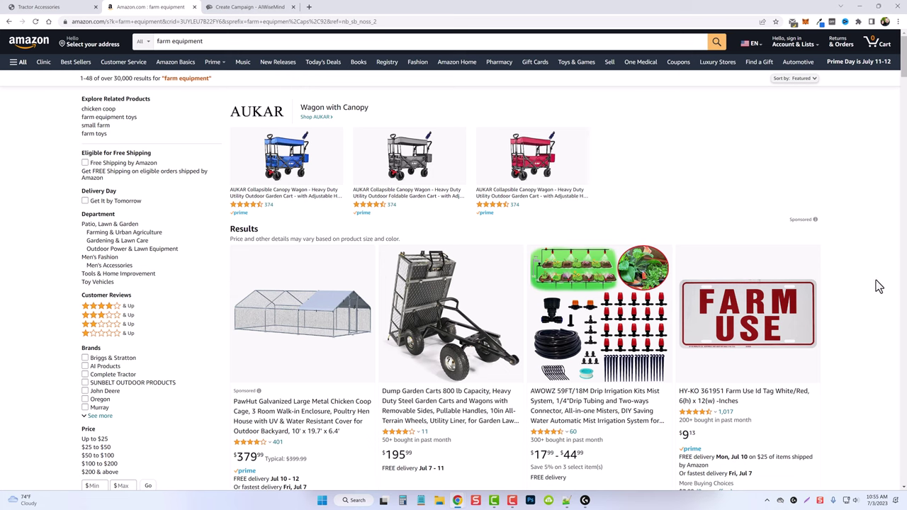
pyautogui.scroll(-2, 877, 286)
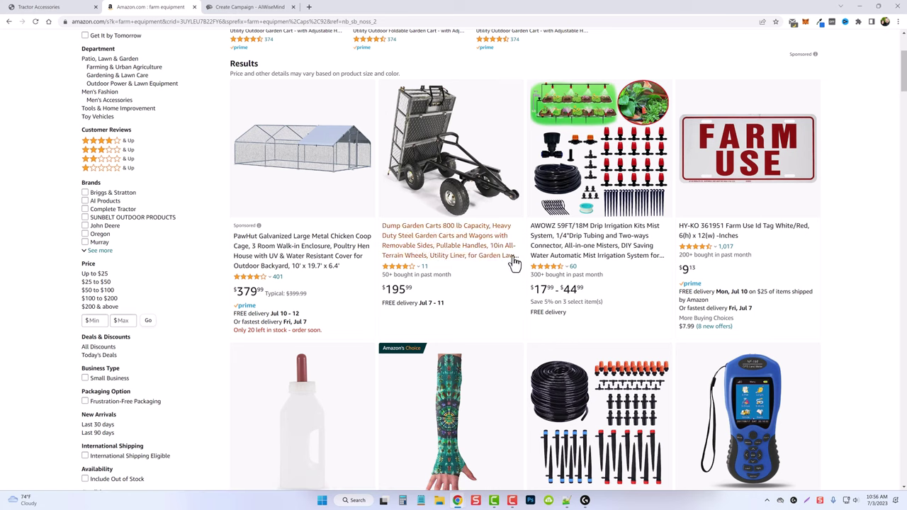
pyautogui.scroll(-1, 505, 318)
pyautogui.scroll(-4, 504, 315)
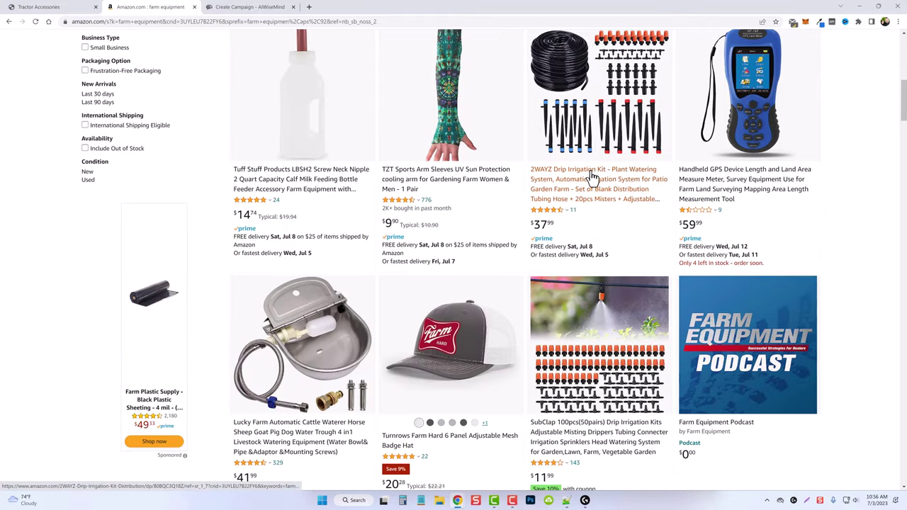
pyautogui.scroll(-3, 411, 184)
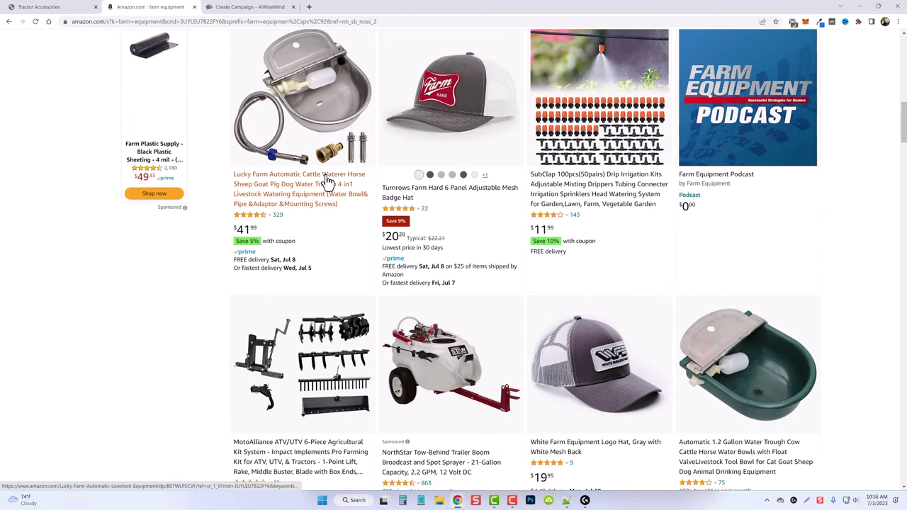
pyautogui.scroll(-3, 326, 181)
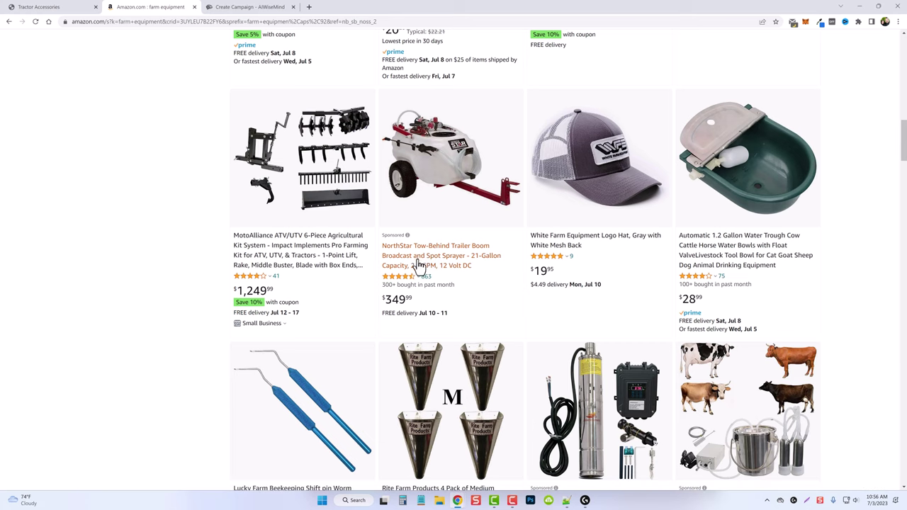
pyautogui.moveTo(388, 302); pyautogui.dragTo(163, 255)
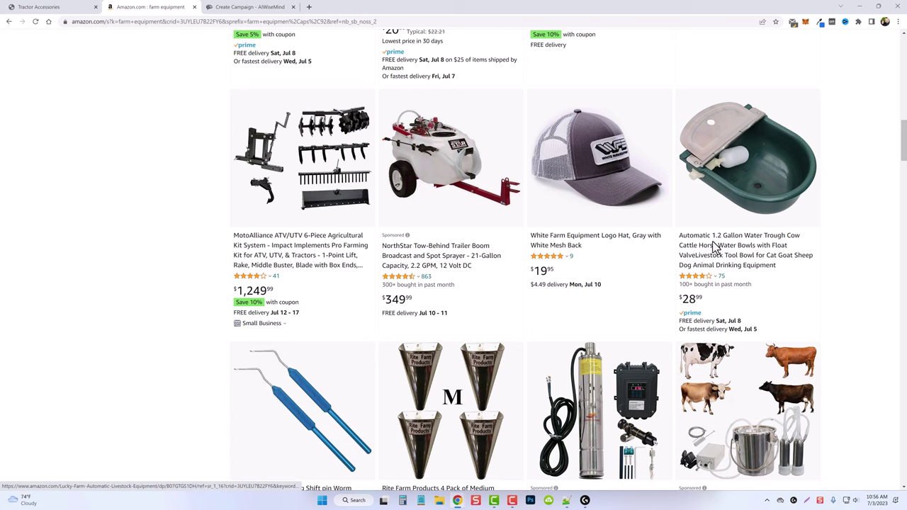
pyautogui.scroll(-4, 712, 252)
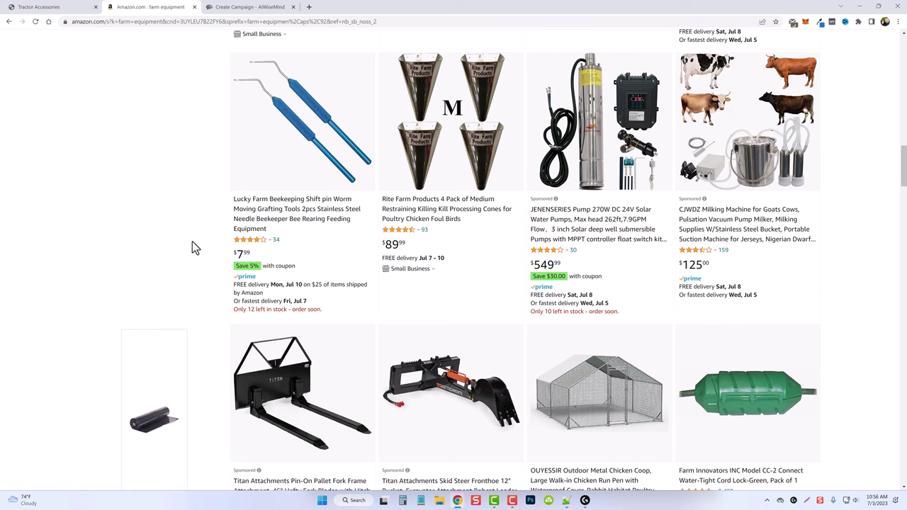
pyautogui.scroll(-3, 205, 273)
pyautogui.scroll(-8, 205, 280)
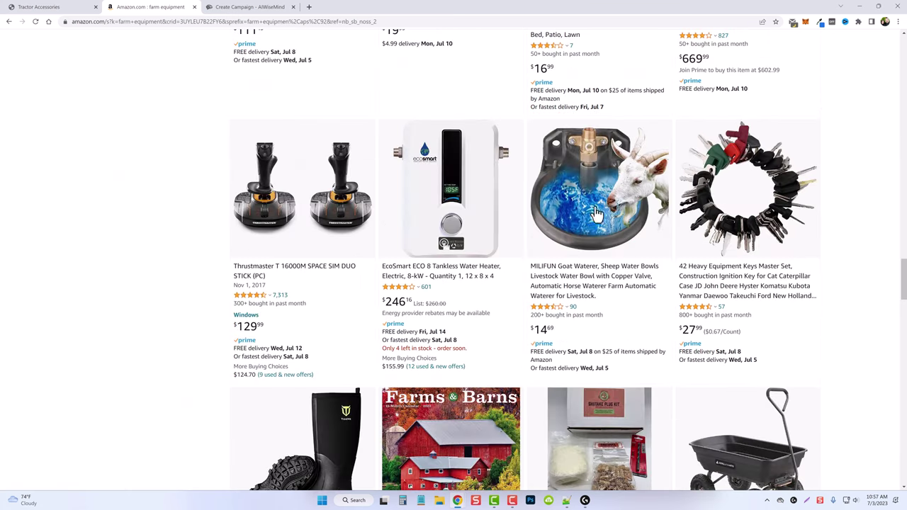
# Open the MILIFUN Goat Waterer product page and select its name for a web search
pyautogui.click(572, 278)
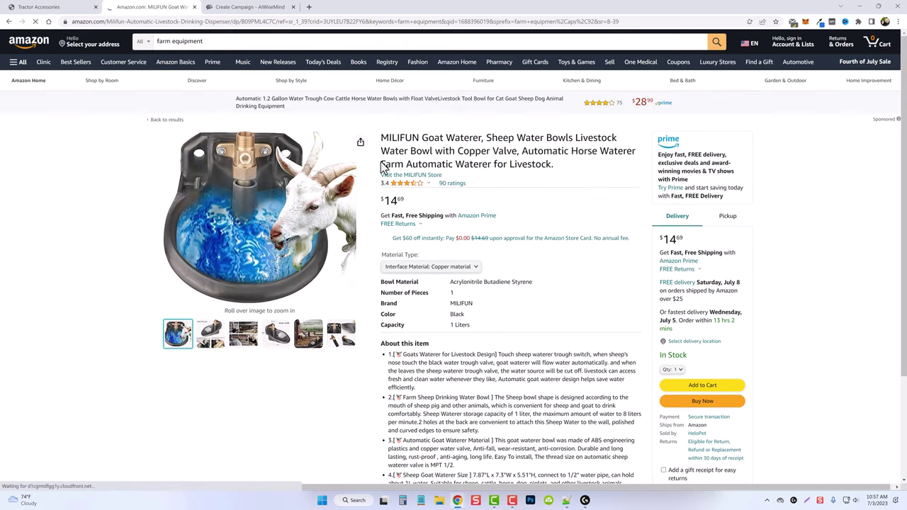
pyautogui.moveTo(380, 137); pyautogui.dragTo(477, 139)
pyautogui.rightClick(477, 139)
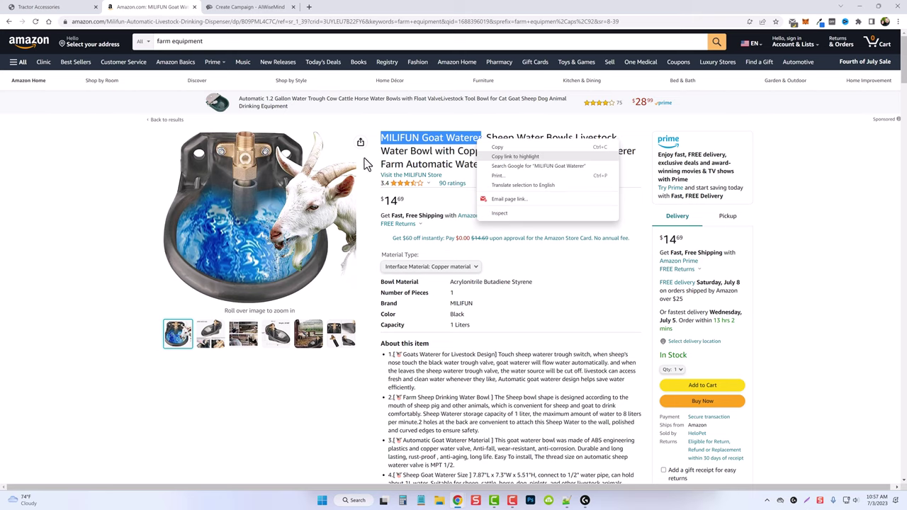
# Search Google for 'MILIFUN Goat Waterer' and scroll through the results
pyautogui.click(524, 160)
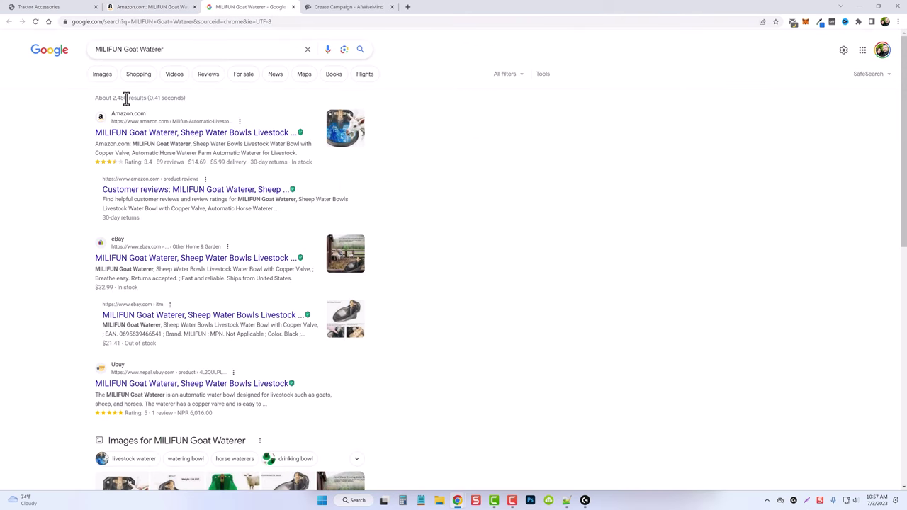
pyautogui.scroll(-2, 161, 184)
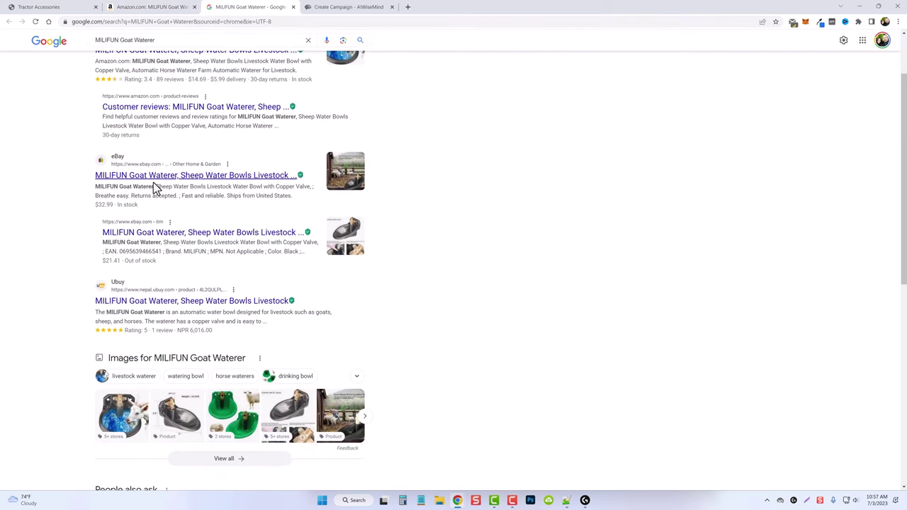
pyautogui.scroll(-3, 177, 239)
pyautogui.scroll(-4, 181, 271)
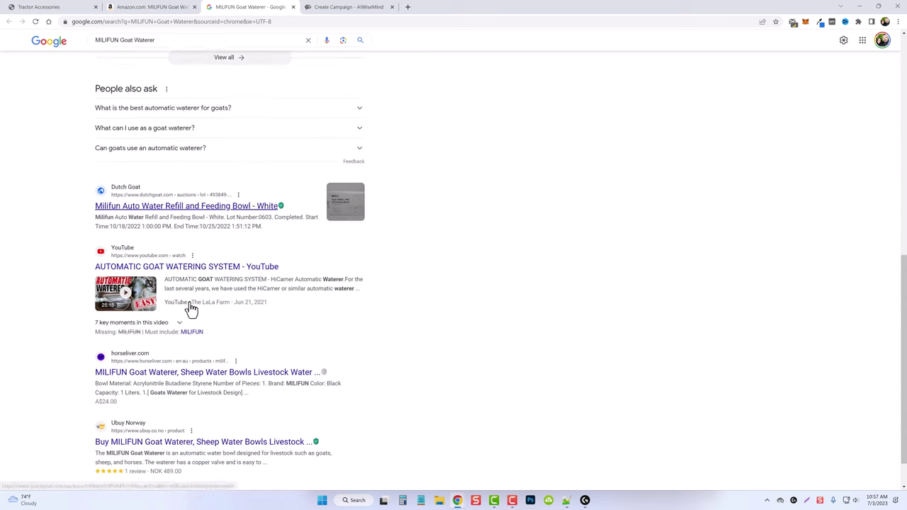
pyautogui.scroll(-3, 188, 289)
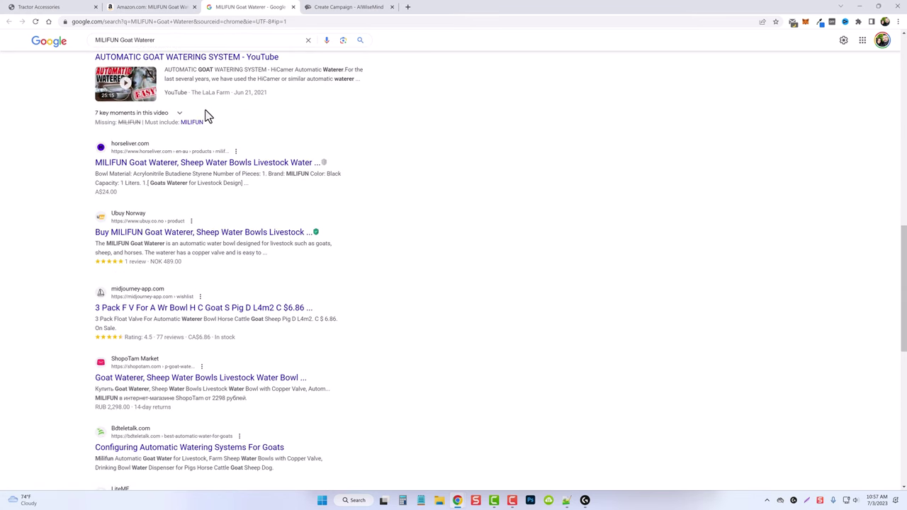
pyautogui.scroll(-2, 192, 285)
pyautogui.scroll(-2, 194, 282)
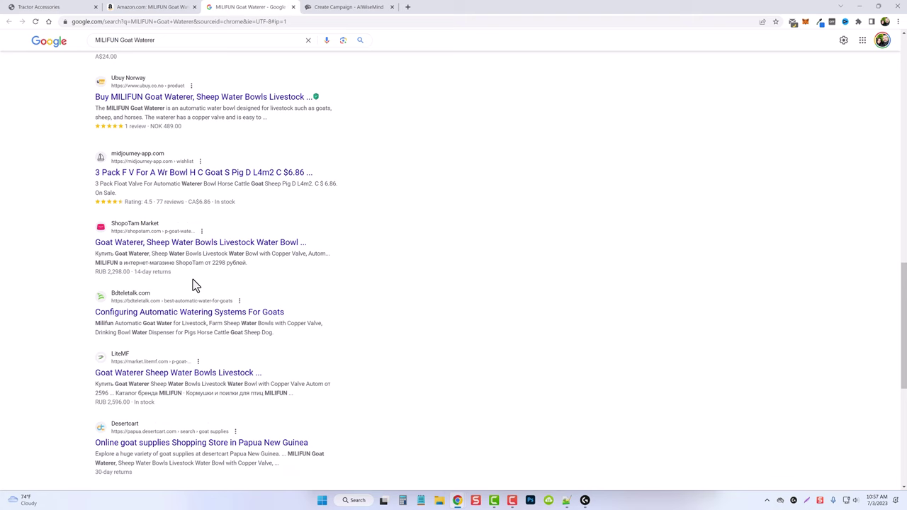
pyautogui.scroll(4, 202, 273)
pyautogui.scroll(10, 207, 261)
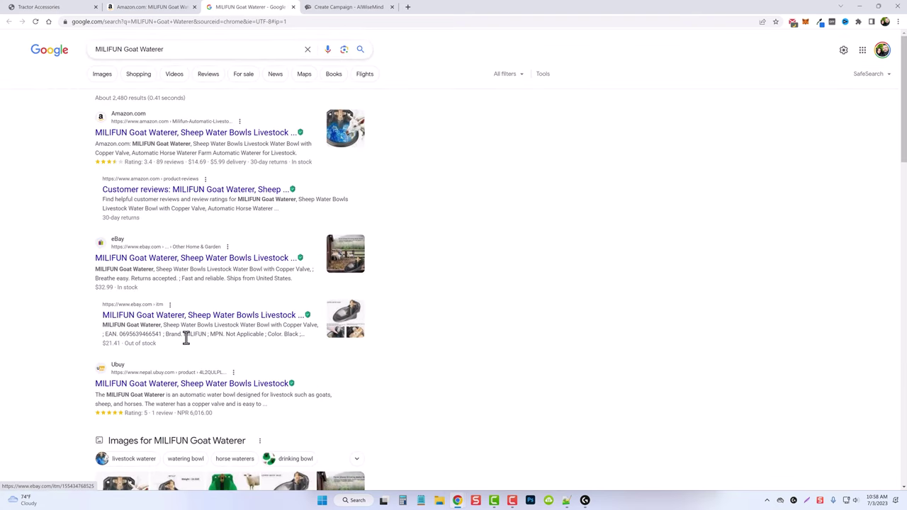
pyautogui.scroll(-4, 196, 319)
pyautogui.scroll(4, 314, 315)
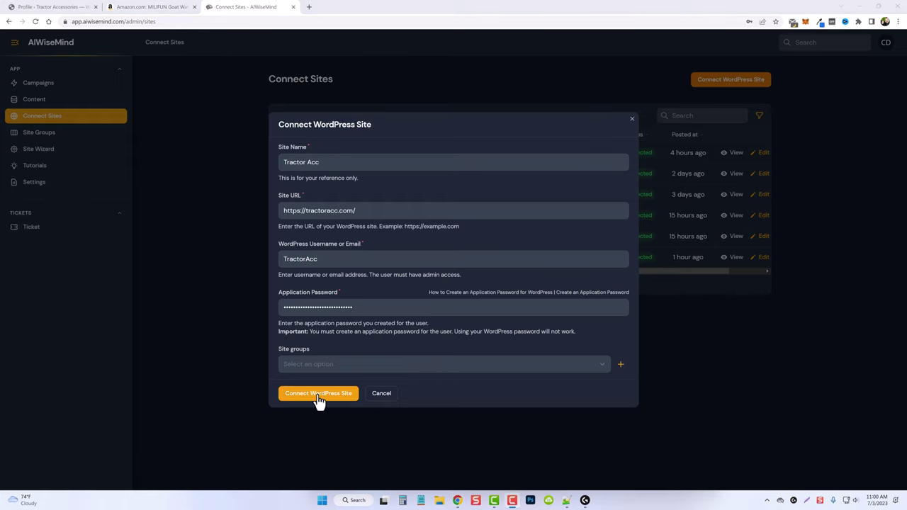
# Submit the Tractor Acc WordPress connection details
pyautogui.click(319, 395)
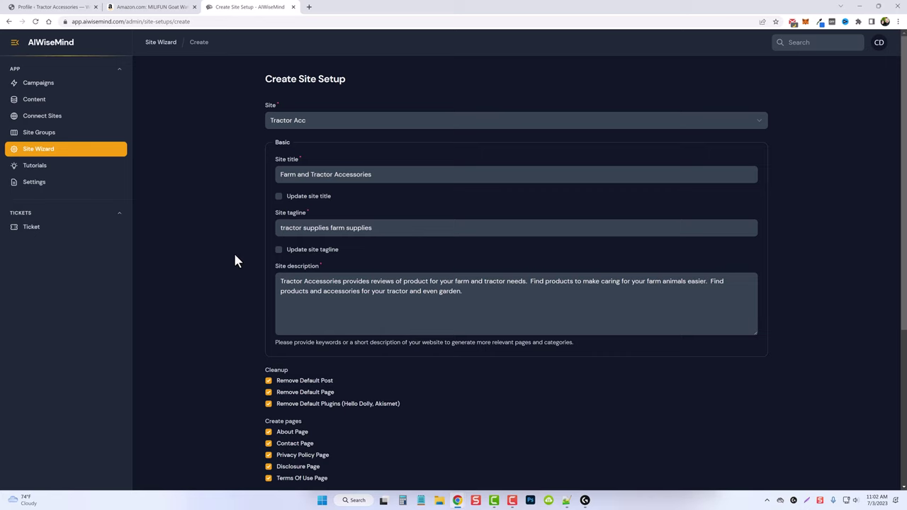
# Complete the Farm and Tractor Accessories site description, then start a new campaign
pyautogui.scroll(-1, 254, 225)
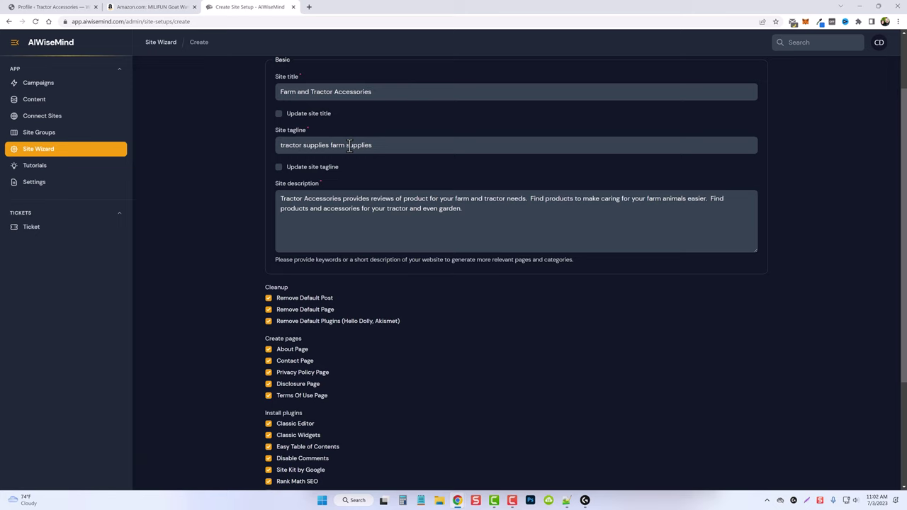
pyautogui.scroll(-1, 249, 251)
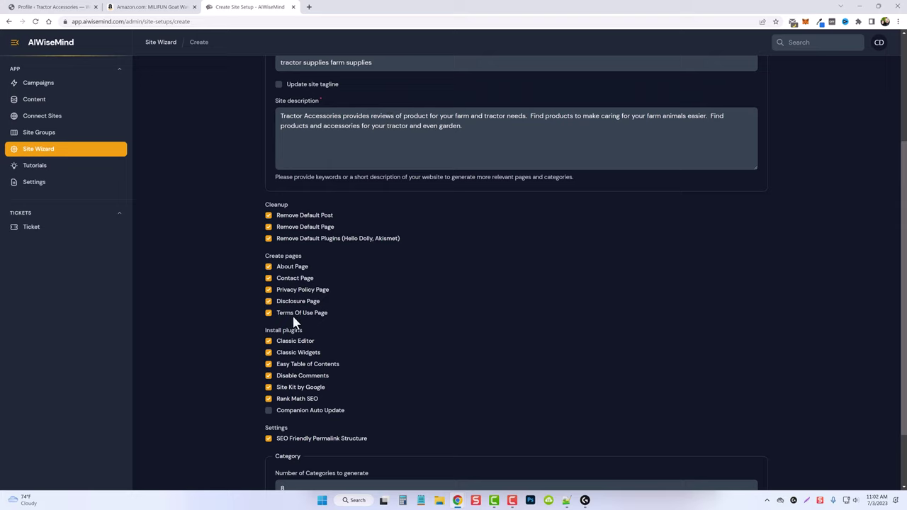
pyautogui.click(464, 126)
pyautogui.hotkey('ctrl', 'a')
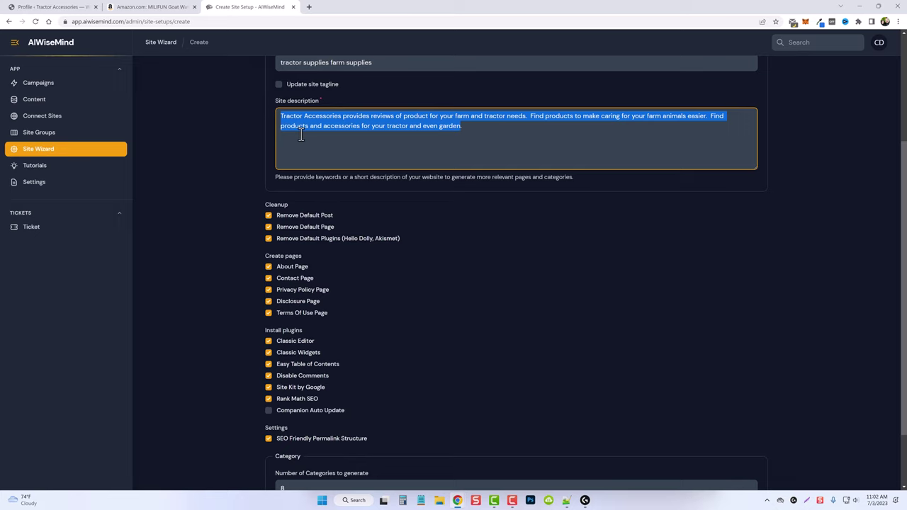
pyautogui.scroll(-1, 287, 163)
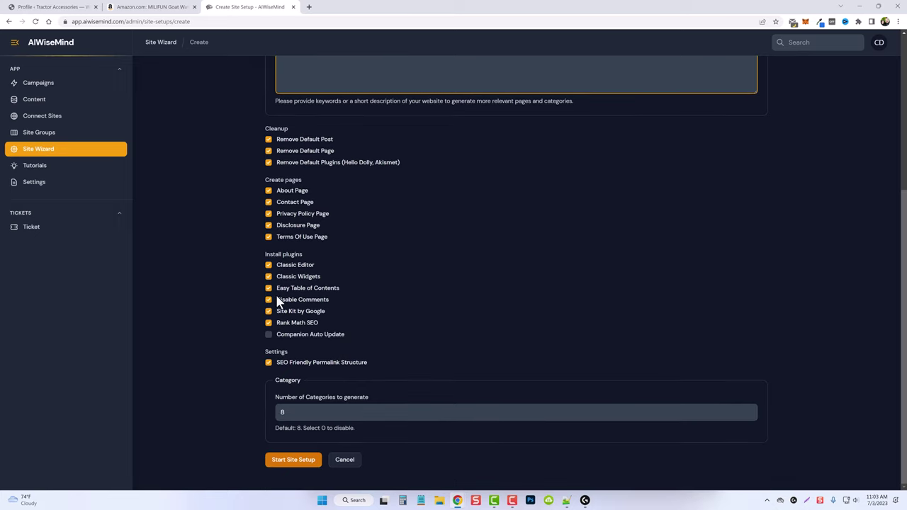
pyautogui.click(293, 460)
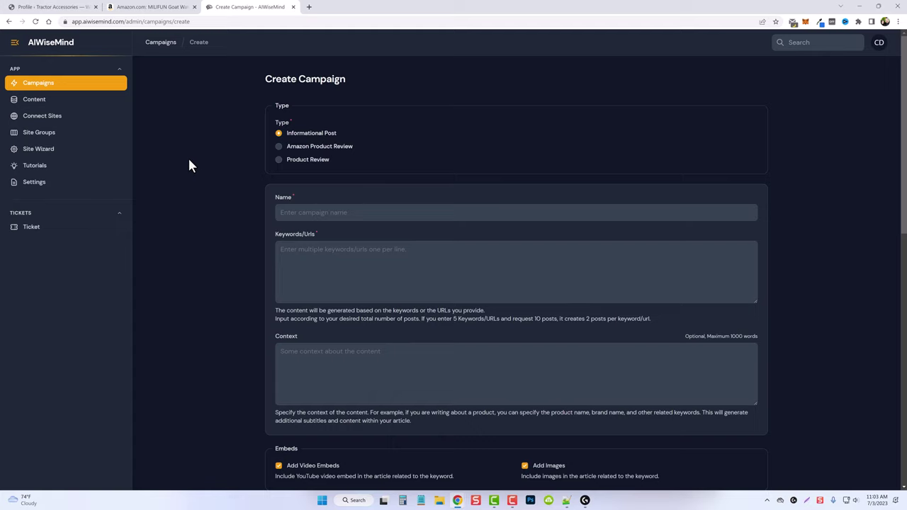
# Choose Amazon Product Review as the campaign type and return to the campaign form
pyautogui.click(279, 147)
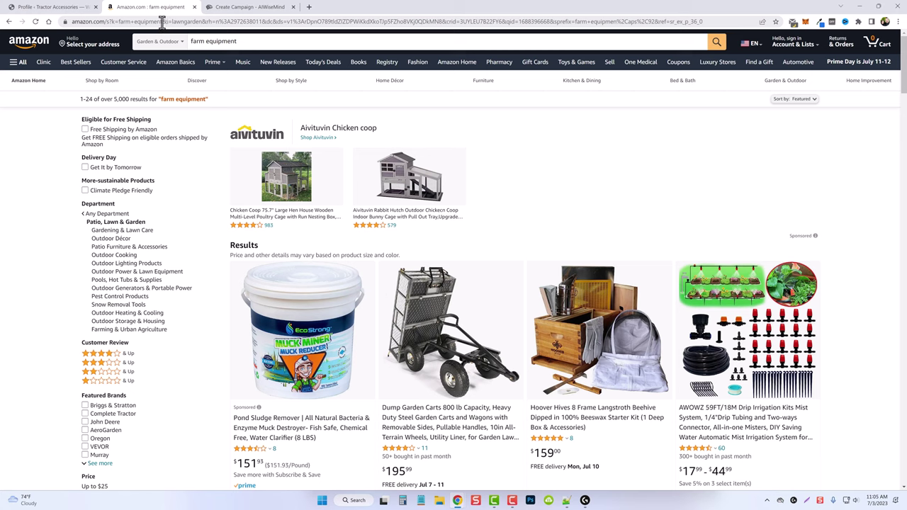
pyautogui.click(235, 10)
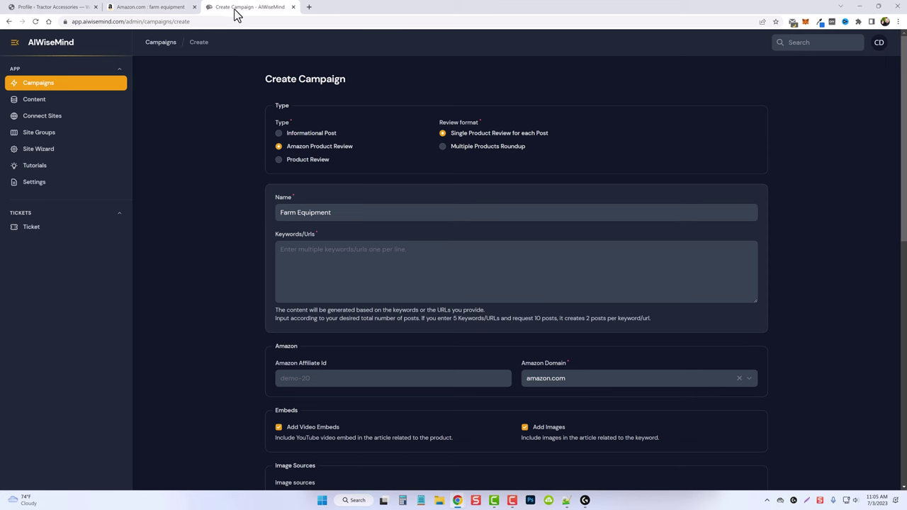
# Paste the Amazon farm equipment search URL and the Amazon affiliate ID
pyautogui.click(305, 248)
pyautogui.write('https://www.amazon.com/s?k=farm+equipment')
pyautogui.scroll(-4, 215, 387)
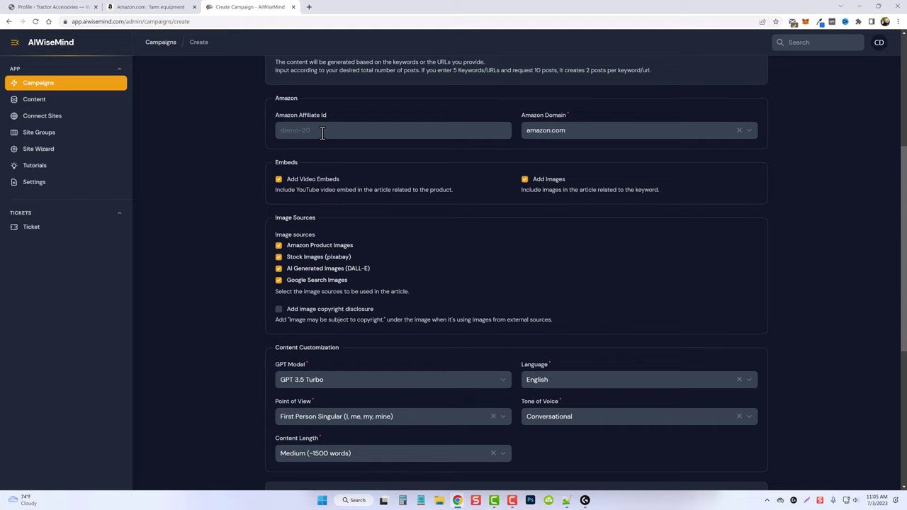
pyautogui.click(322, 132)
pyautogui.write('aiwm-20')
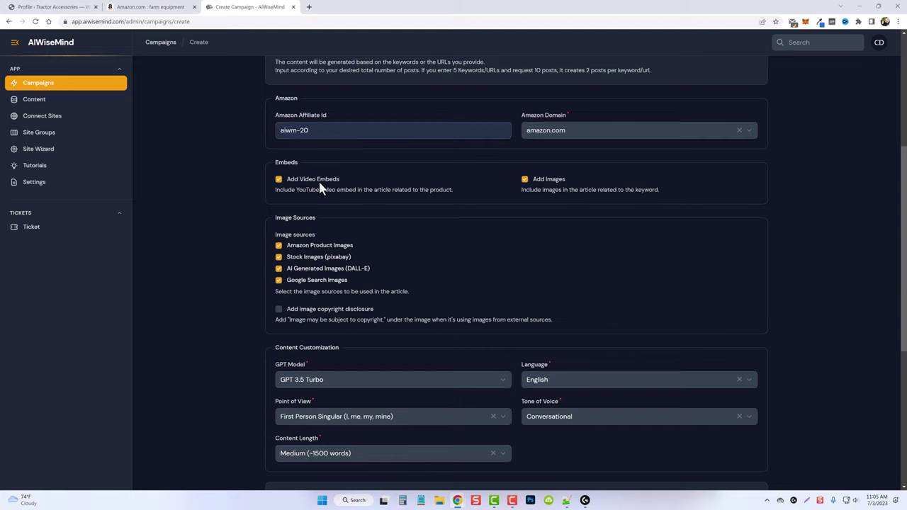
# Turn off Stock, DALL-E and Google image sources, leaving only Amazon product images
pyautogui.scroll(-1, 368, 238)
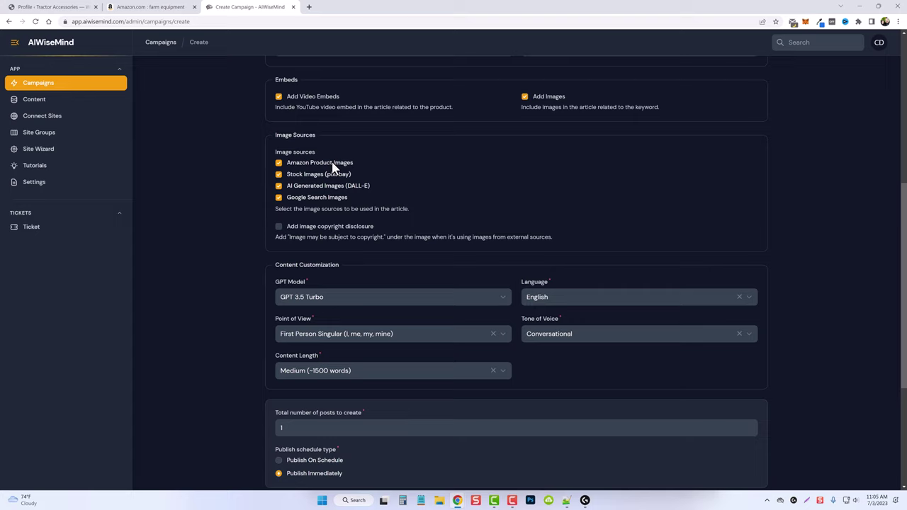
pyautogui.click(279, 174)
pyautogui.click(278, 186)
pyautogui.click(278, 197)
# Set Point of View to Second Person and Tone of Voice to Friendly
pyautogui.scroll(-2, 305, 206)
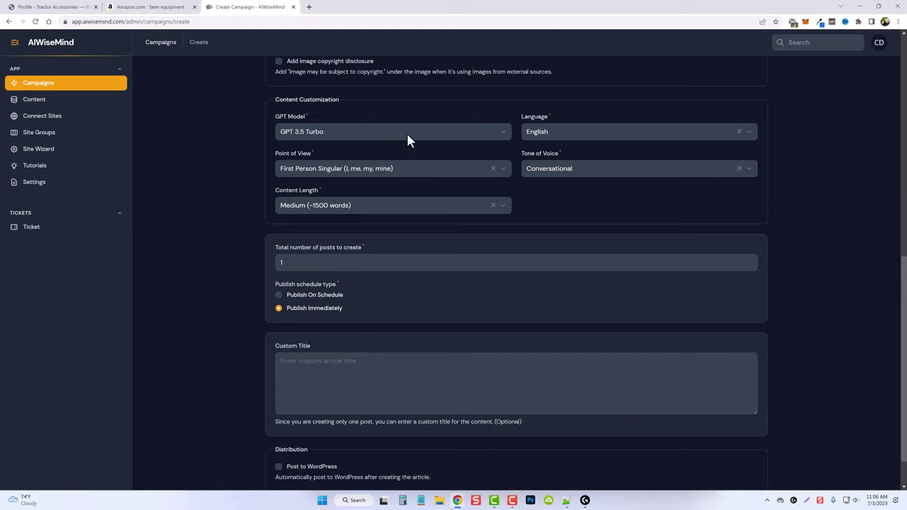
pyautogui.click(420, 170)
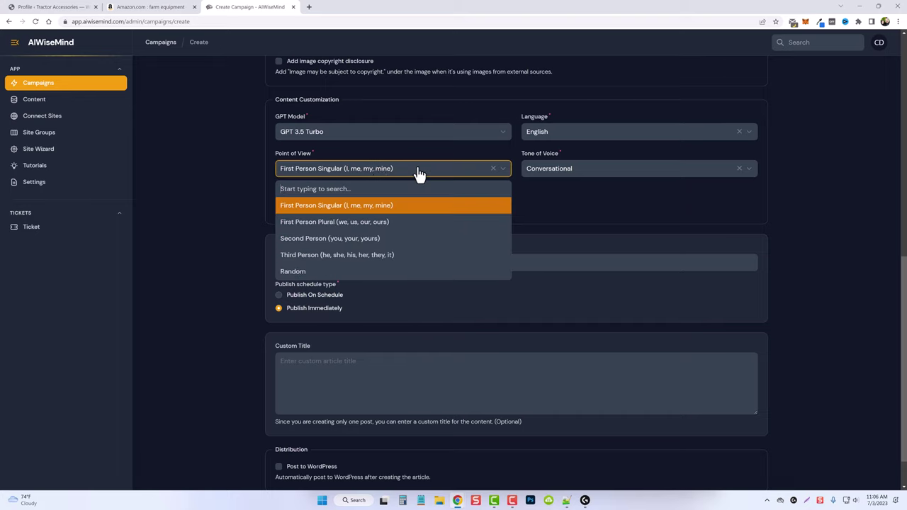
pyautogui.click(369, 241)
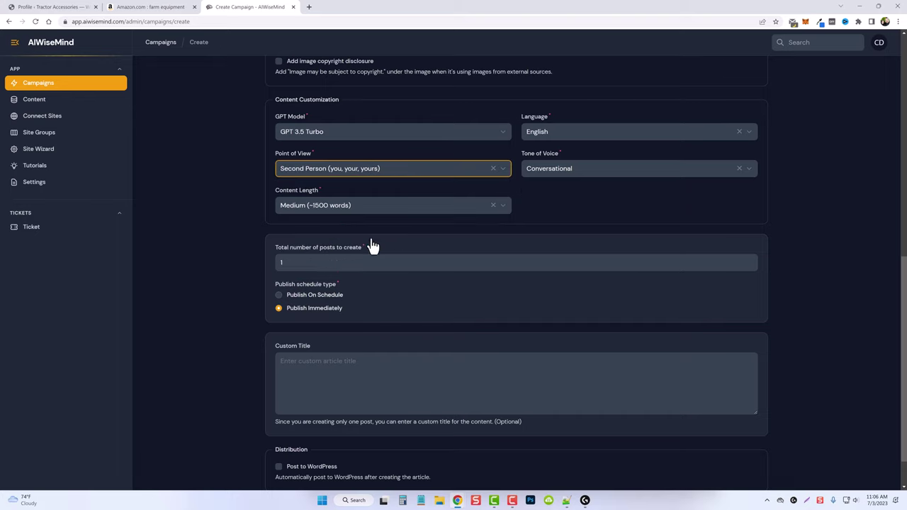
pyautogui.click(575, 172)
pyautogui.scroll(-3, 577, 257)
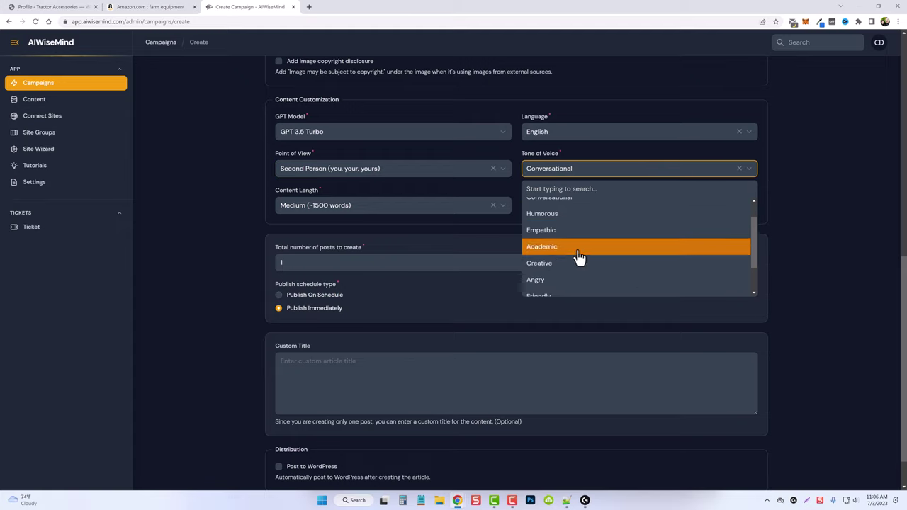
pyautogui.click(556, 258)
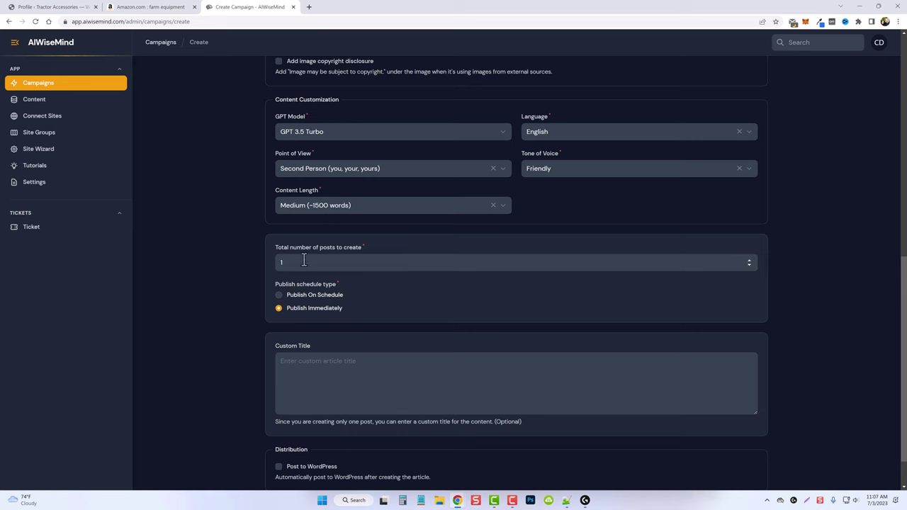
# Review the Amazon farm equipment results before returning to the campaign form
pyautogui.click(177, 7)
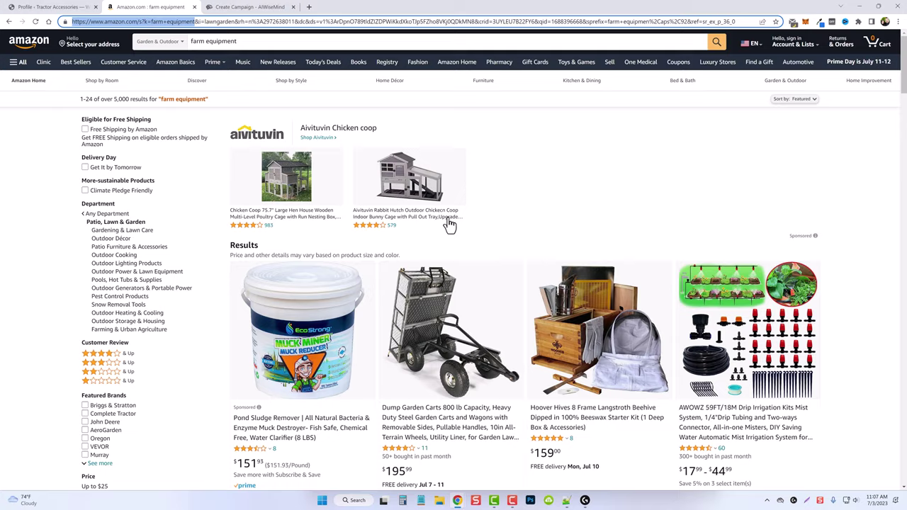
pyautogui.scroll(-1, 502, 347)
pyautogui.scroll(-10, 501, 347)
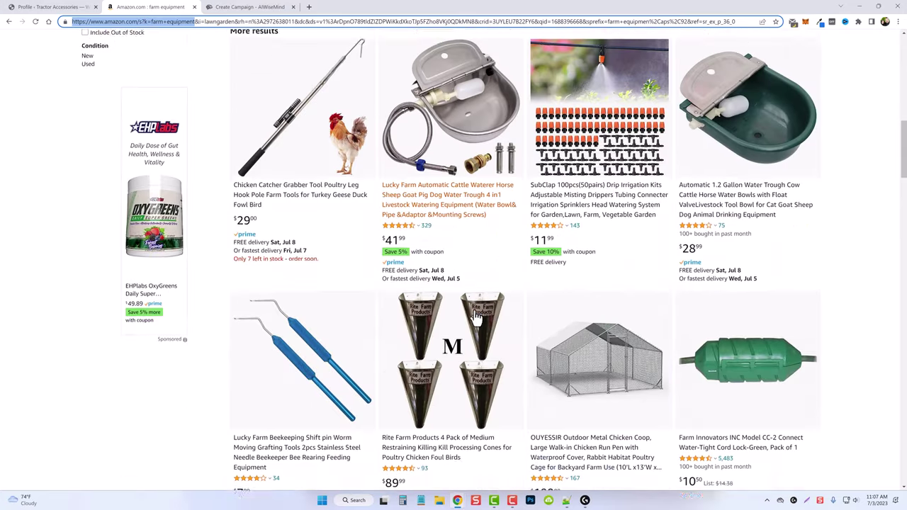
pyautogui.scroll(-5, 473, 319)
pyautogui.scroll(8, 475, 309)
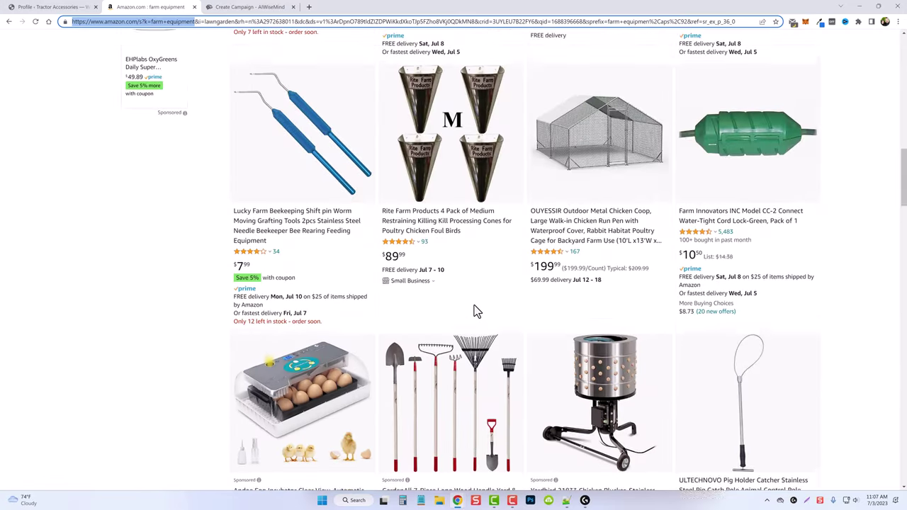
pyautogui.scroll(10, 471, 303)
pyautogui.click(250, 7)
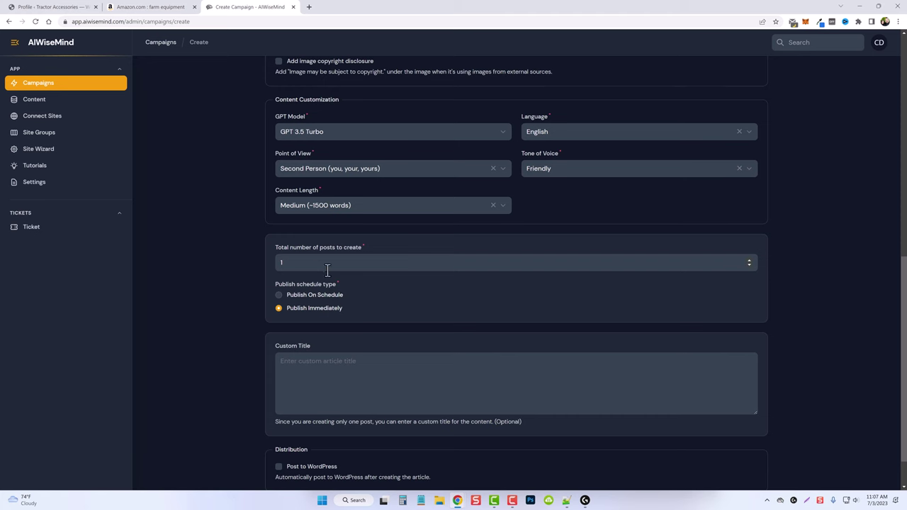
# Set 100 total posts, publish on schedule, and auto-post to WordPress
pyautogui.click(314, 263)
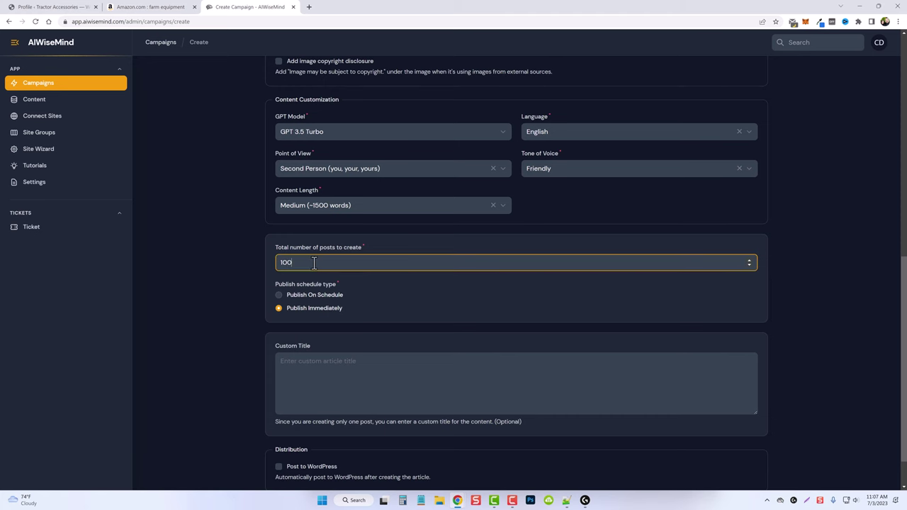
pyautogui.click(291, 297)
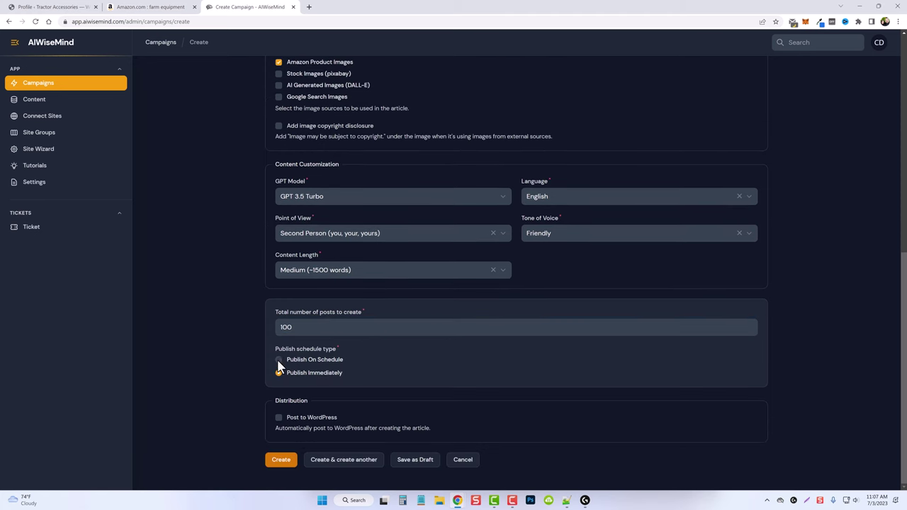
pyautogui.click(279, 360)
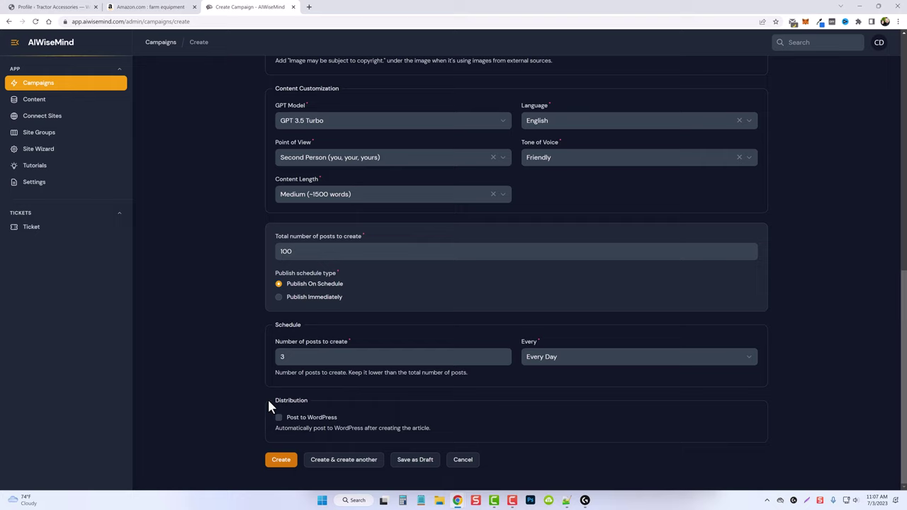
pyautogui.click(278, 418)
pyautogui.scroll(-3, 266, 383)
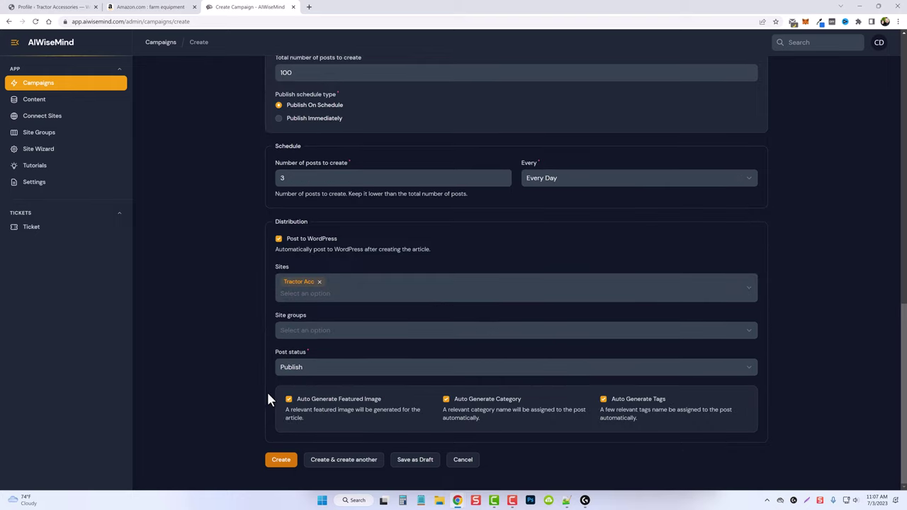
# Disable Auto Generate Category, leave Category unselected, and save the campaign as a draft
pyautogui.click(446, 399)
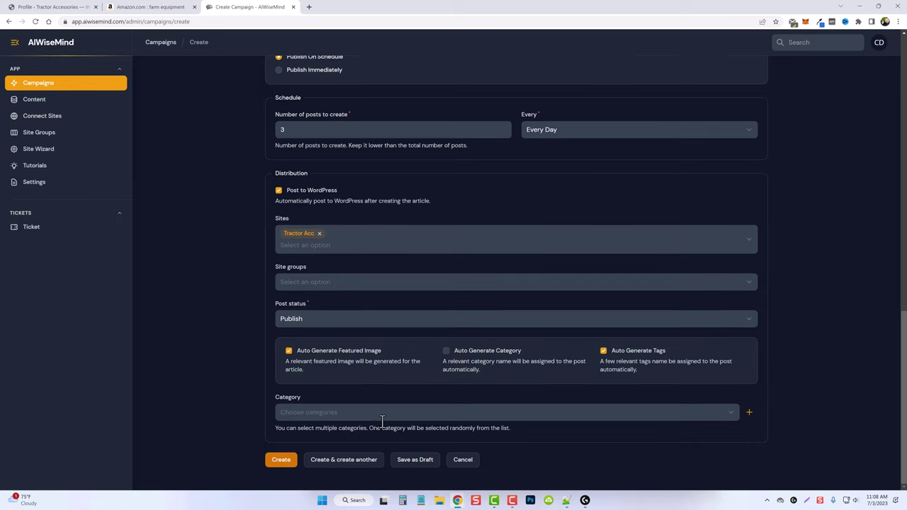
pyautogui.click(373, 412)
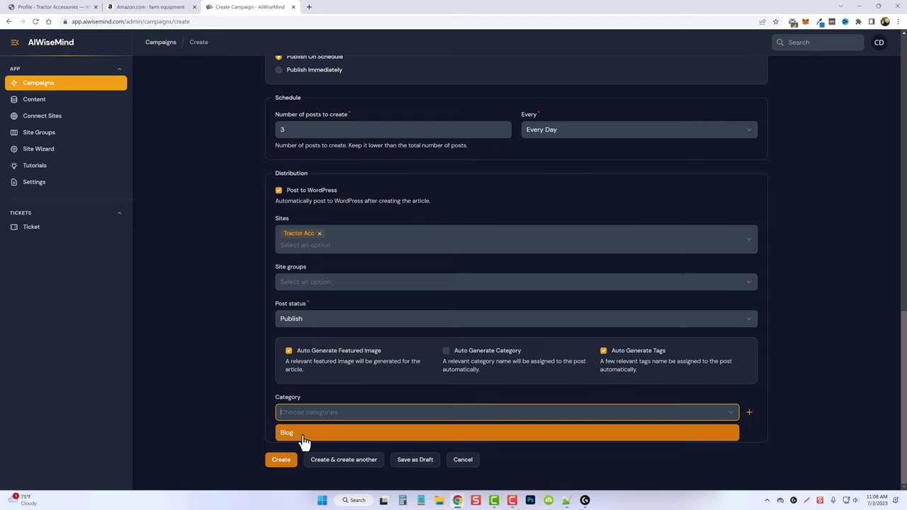
pyautogui.click(267, 375)
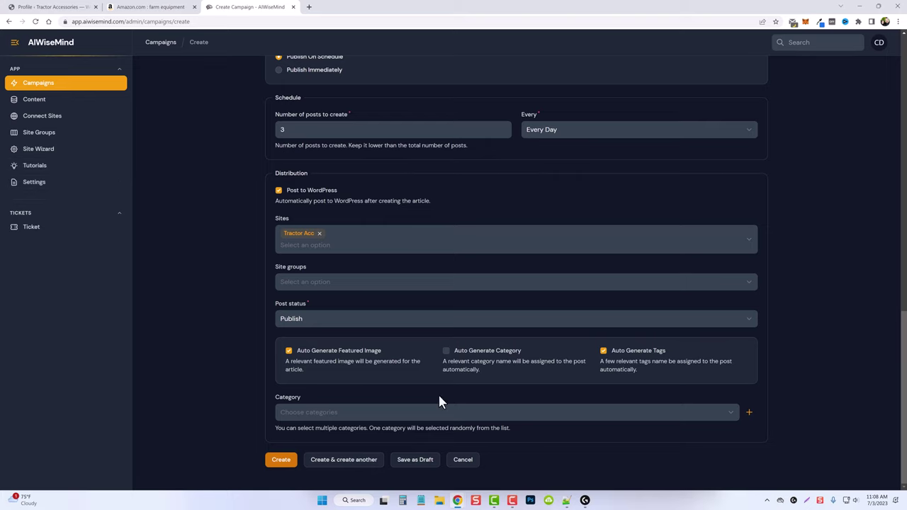
pyautogui.click(418, 462)
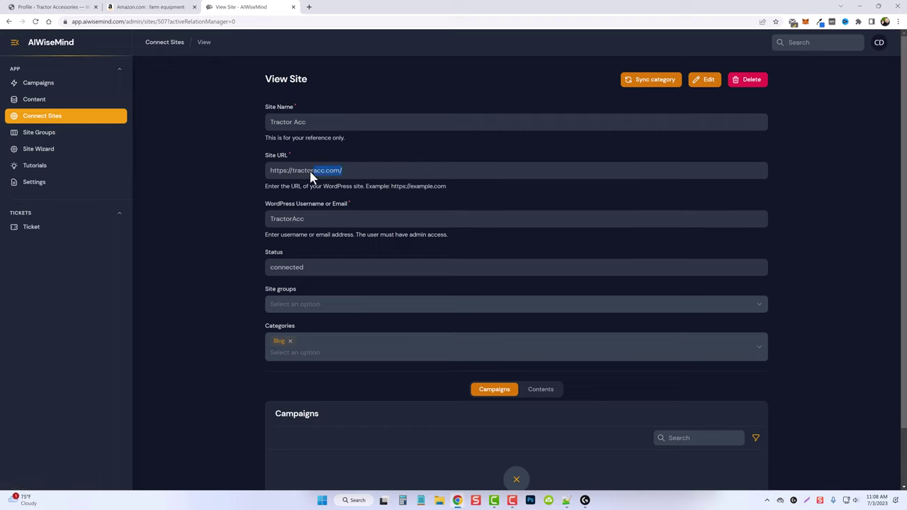
# Sync Tractor Acc's categories from WordPress and reload the page to show them
pyautogui.moveTo(309, 168); pyautogui.dragTo(269, 172)
pyautogui.click(245, 194)
pyautogui.click(653, 84)
pyautogui.click(36, 21)
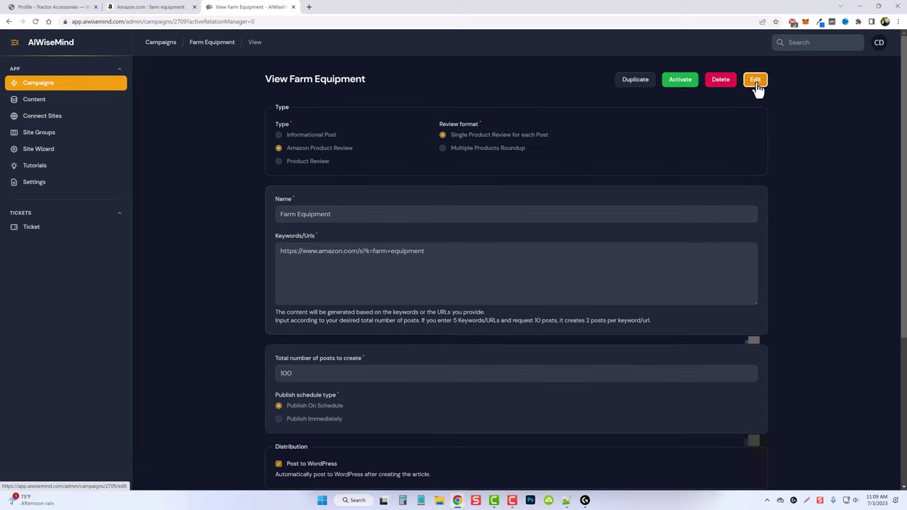
# Edit the Farm Equipment campaign and add Tractor Acc to its distribution Sites
pyautogui.click(755, 80)
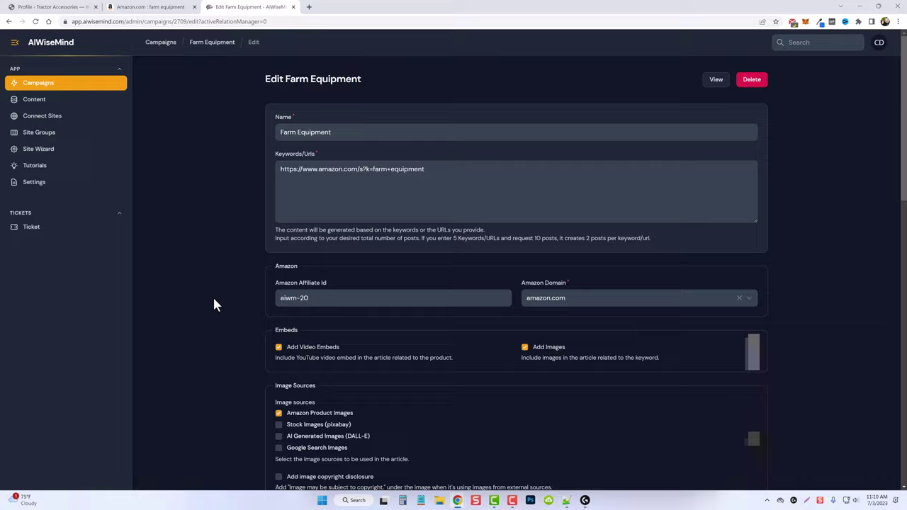
pyautogui.scroll(-10, 216, 305)
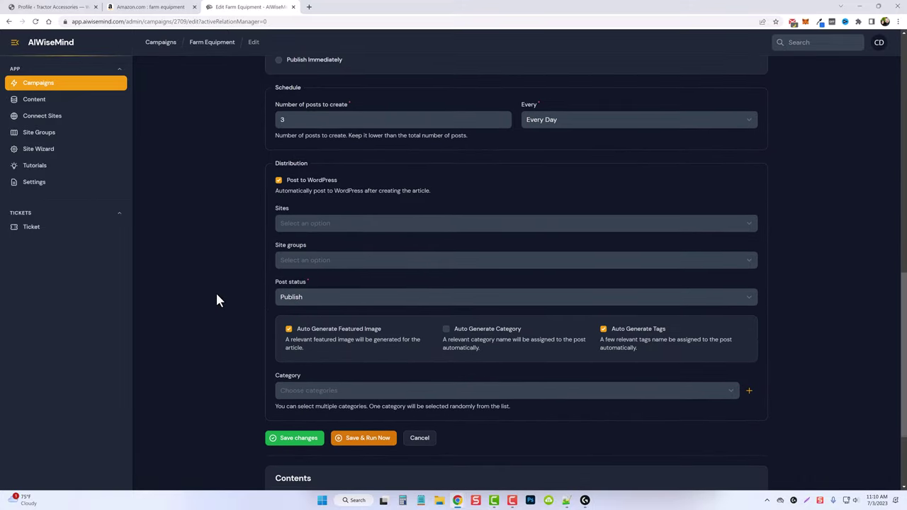
pyautogui.scroll(-1, 216, 300)
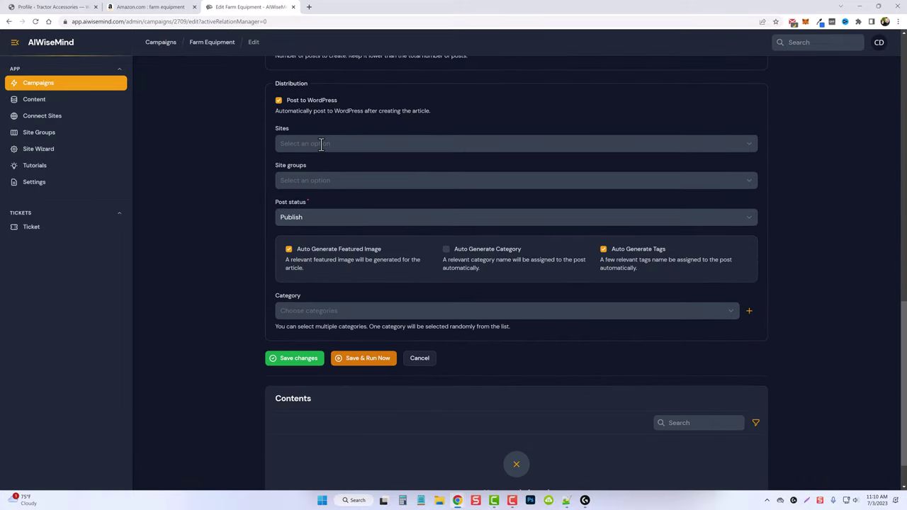
pyautogui.click(321, 145)
pyautogui.click(333, 164)
# Look over the site category list and close it without choosing one
pyautogui.scroll(-1, 374, 238)
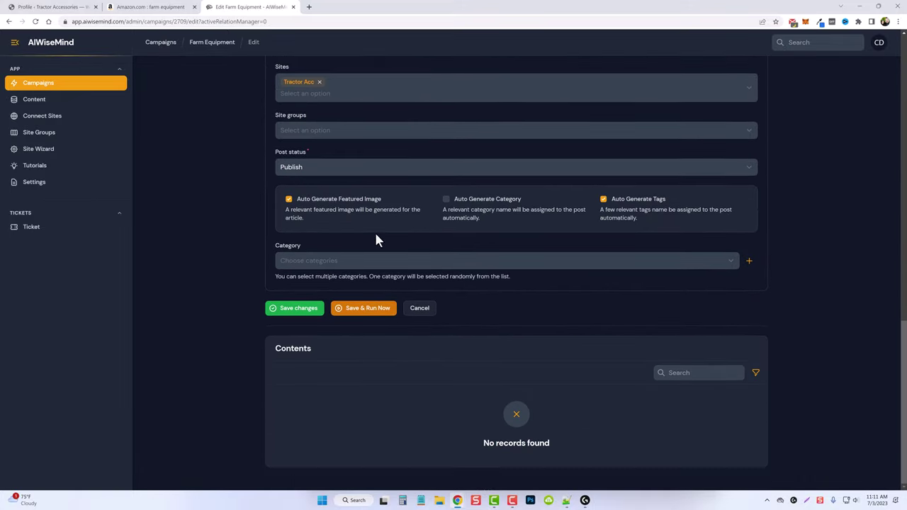
pyautogui.click(343, 260)
pyautogui.scroll(-1, 341, 308)
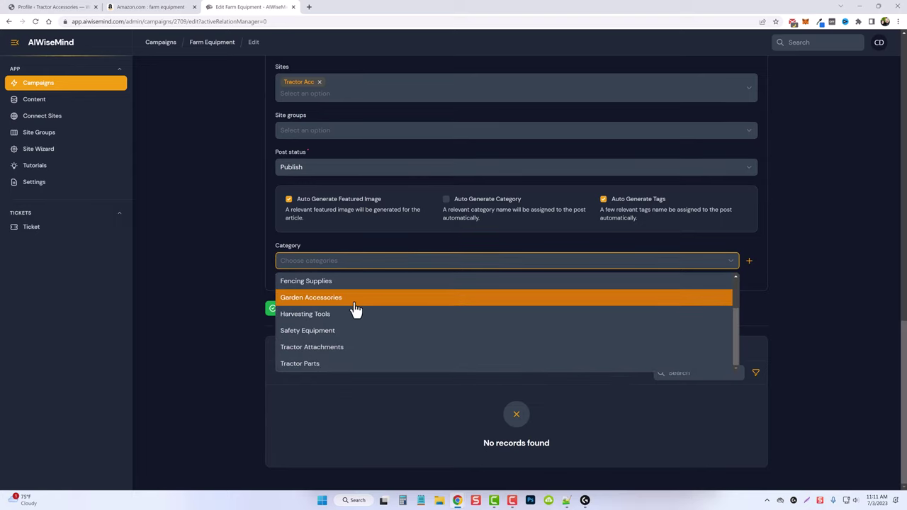
pyautogui.scroll(2, 354, 309)
pyautogui.click(210, 253)
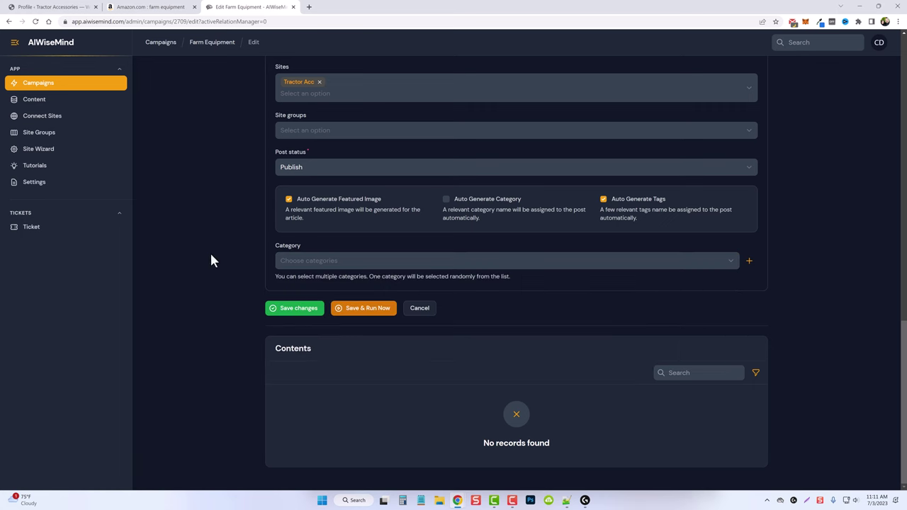
# Browse the Amazon farm equipment results, then return to the Farm Equipment campaign editor
pyautogui.click(161, 12)
pyautogui.scroll(-3, 464, 271)
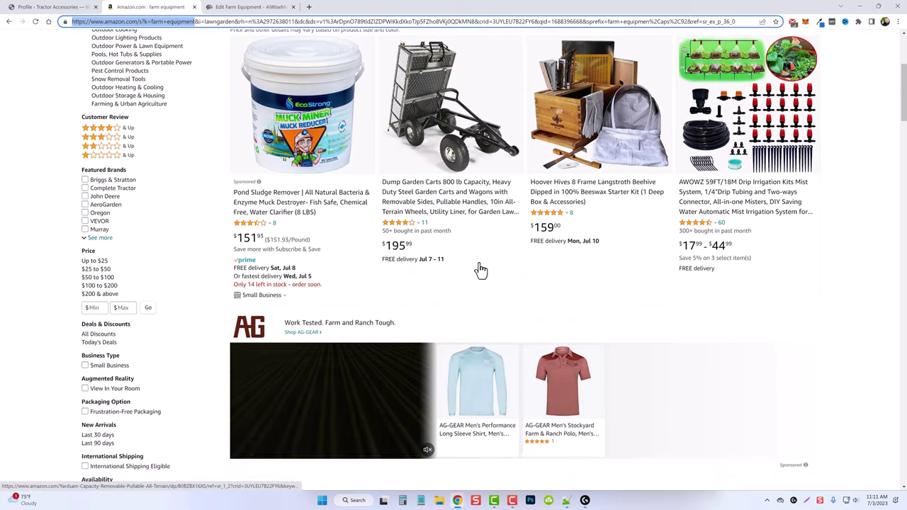
pyautogui.scroll(-15, 480, 269)
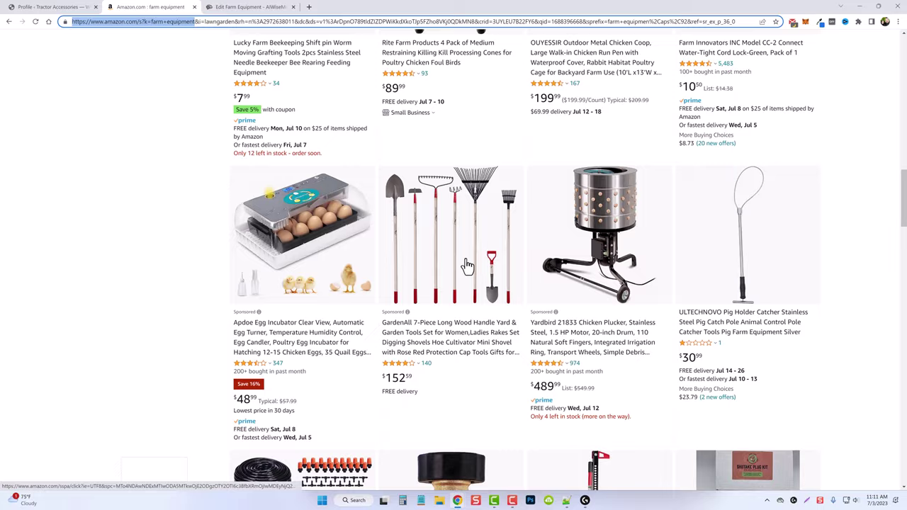
pyautogui.scroll(-6, 468, 266)
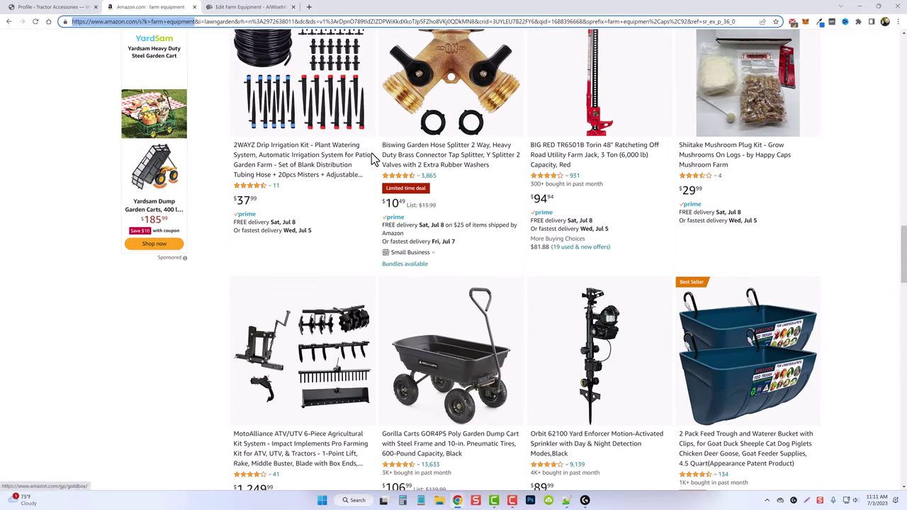
pyautogui.click(256, 9)
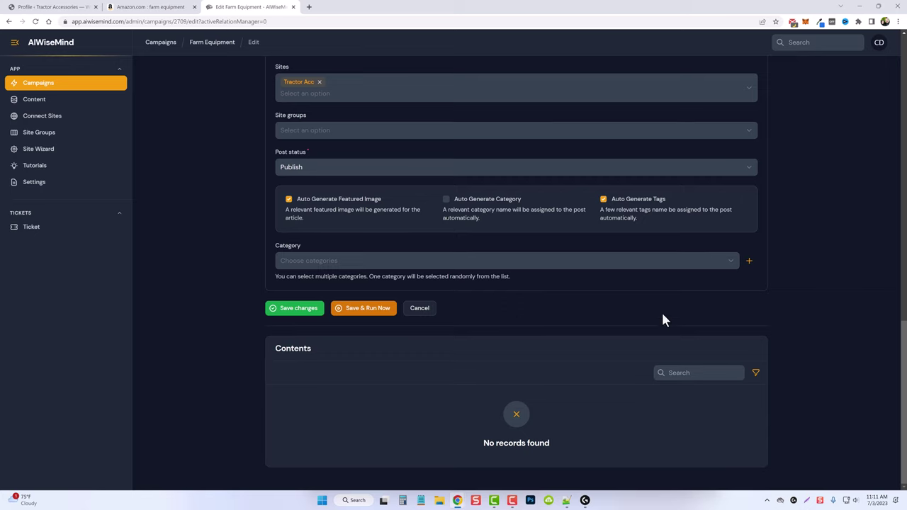
# Add a new 'Farm Supplies' category to the campaign, then Save & Run Now
pyautogui.click(749, 263)
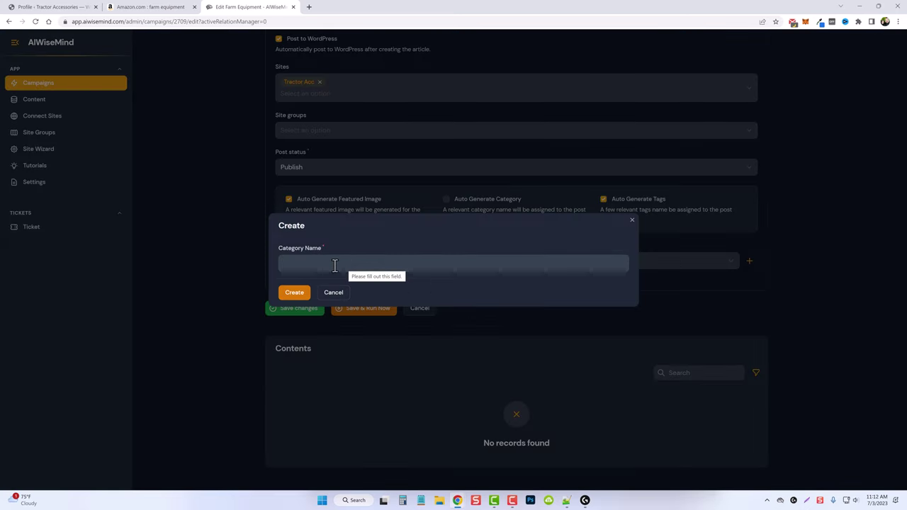
pyautogui.click(335, 265)
pyautogui.write('Farm Supplies')
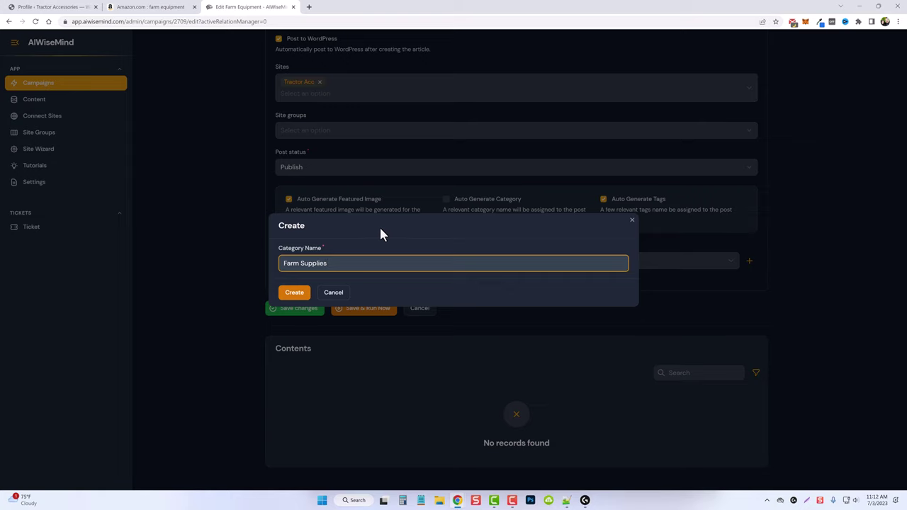
pyautogui.click(294, 298)
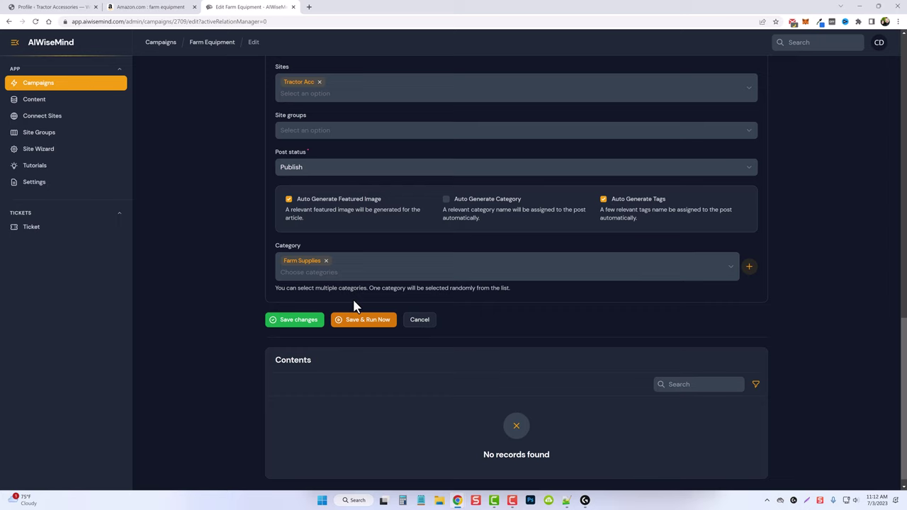
pyautogui.click(365, 323)
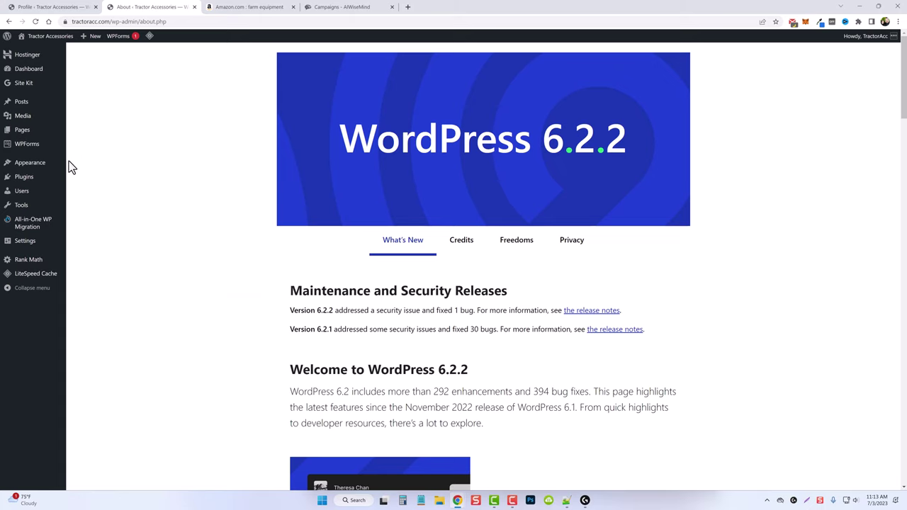
# Install the Blogus theme from Appearance > Themes > Add New
pyautogui.moveTo(29, 165)
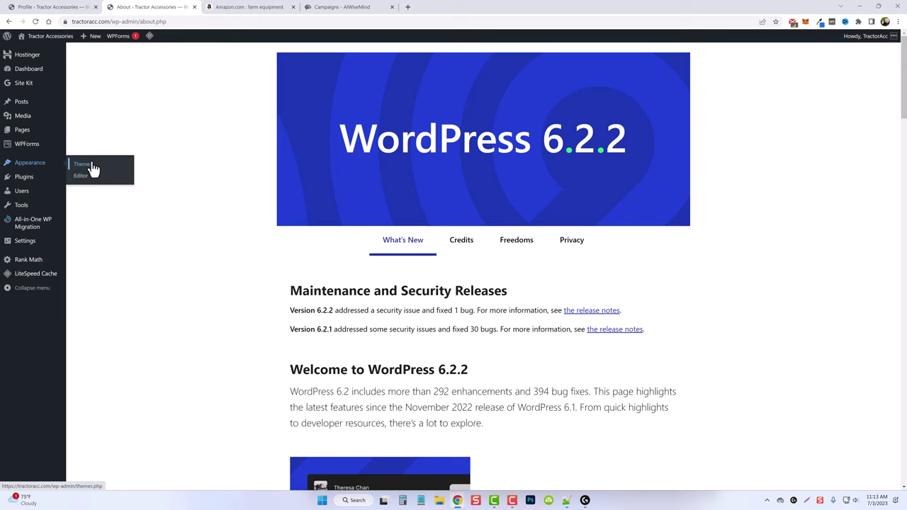
pyautogui.click(90, 168)
pyautogui.click(150, 58)
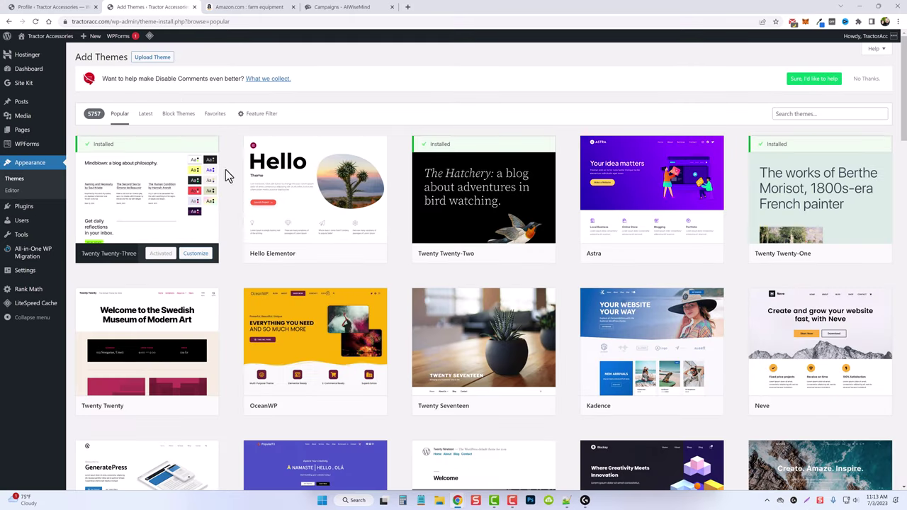
pyautogui.scroll(-6, 232, 310)
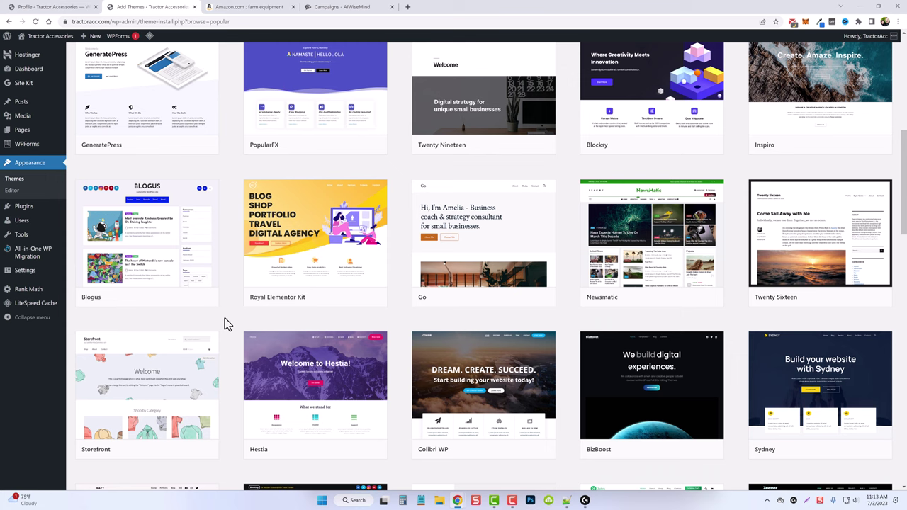
pyautogui.moveTo(162, 239)
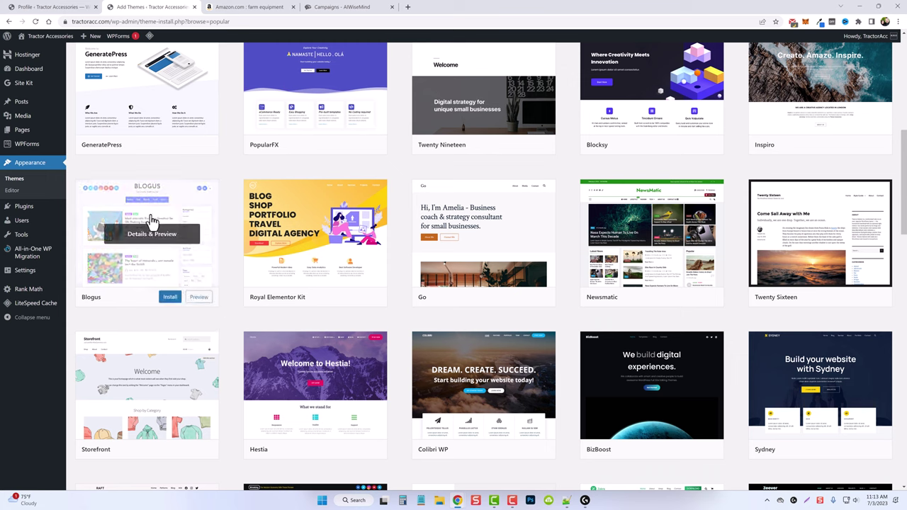
pyautogui.click(158, 300)
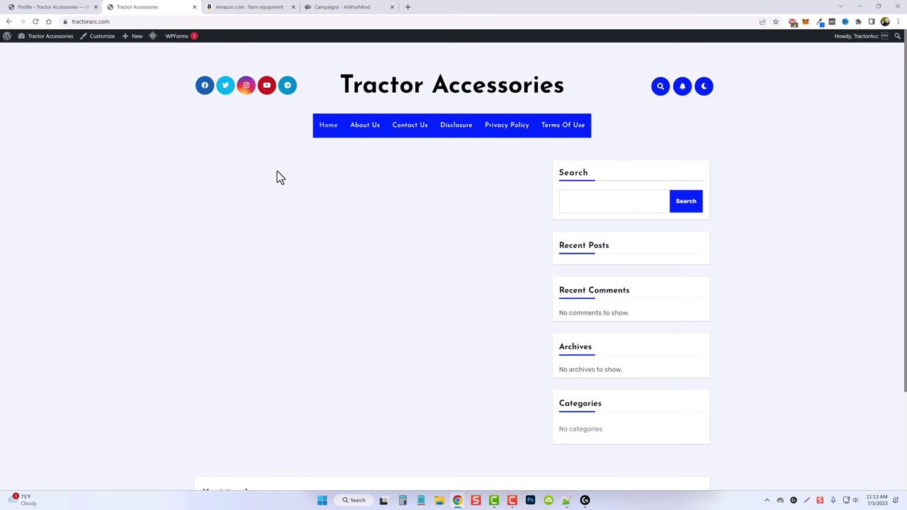
# Remove the Categories, Archives and Recent Comments widgets from the sidebar and publish
pyautogui.click(8, 35)
pyautogui.moveTo(29, 170)
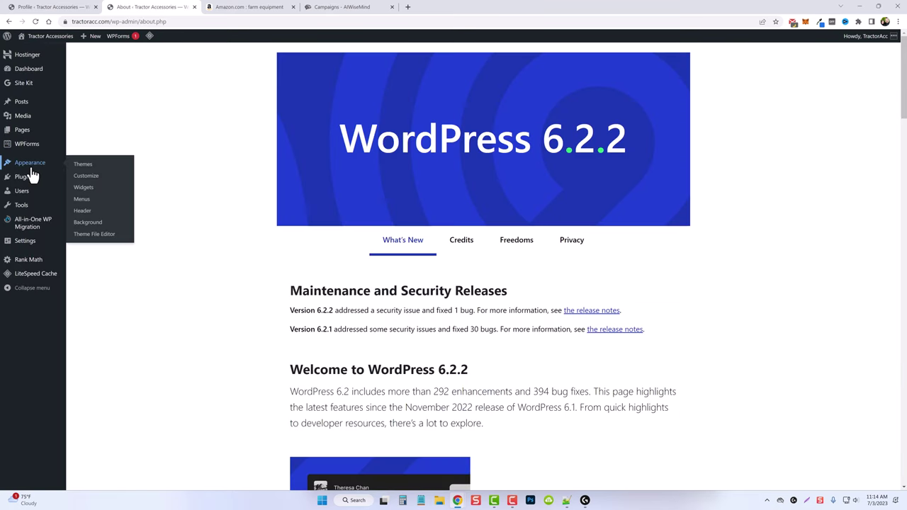
pyautogui.click(85, 176)
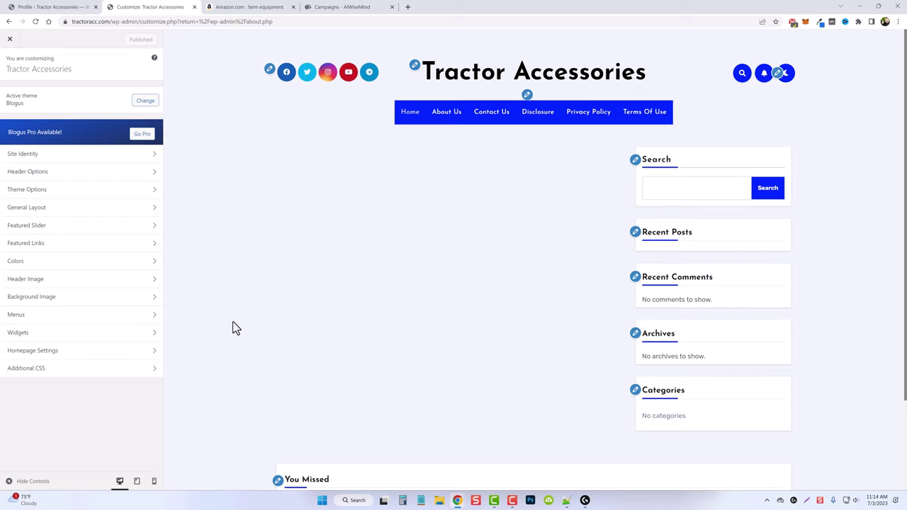
pyautogui.click(16, 334)
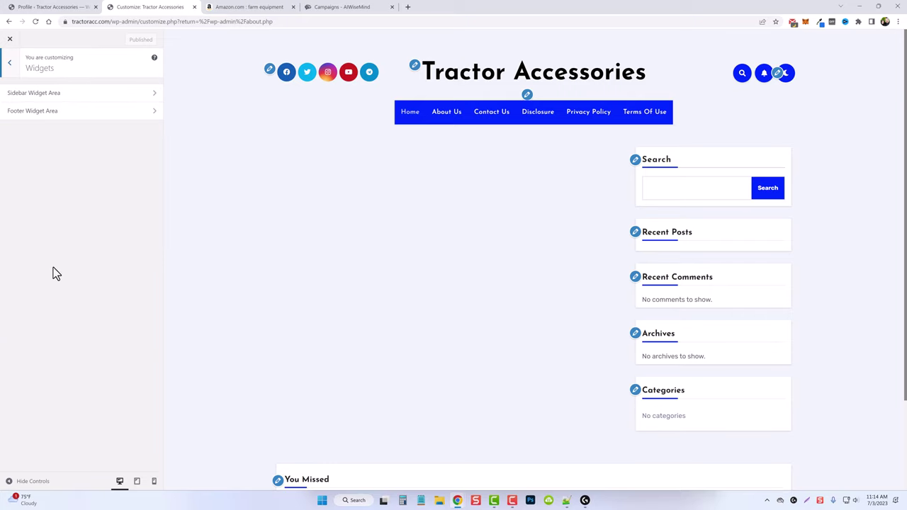
pyautogui.click(67, 95)
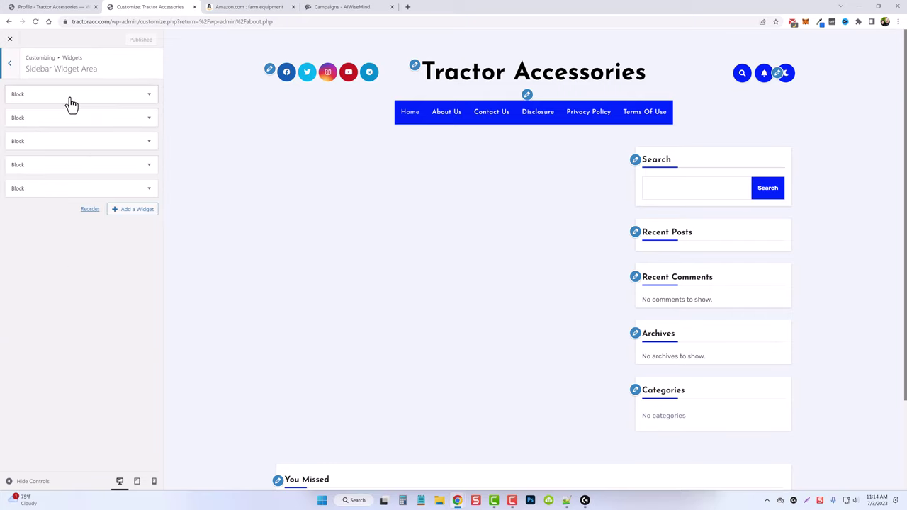
pyautogui.click(149, 190)
pyautogui.click(17, 276)
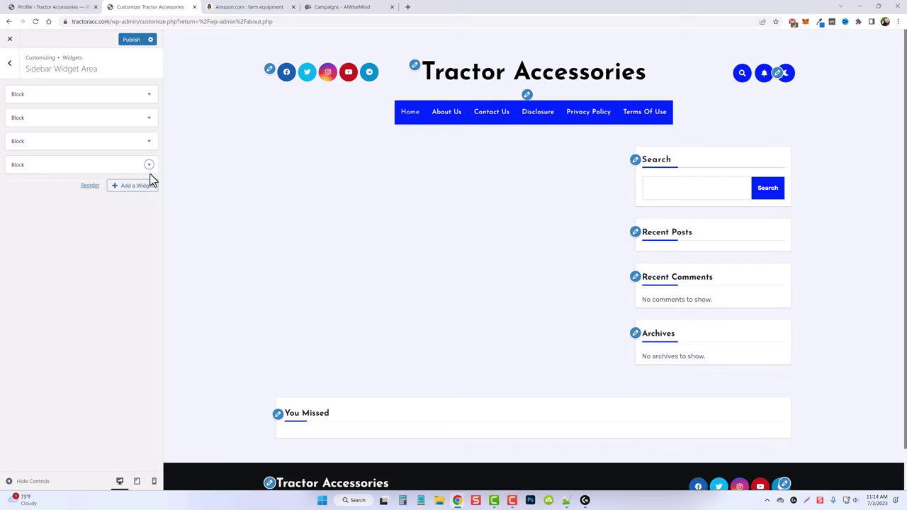
pyautogui.click(146, 170)
pyautogui.click(20, 252)
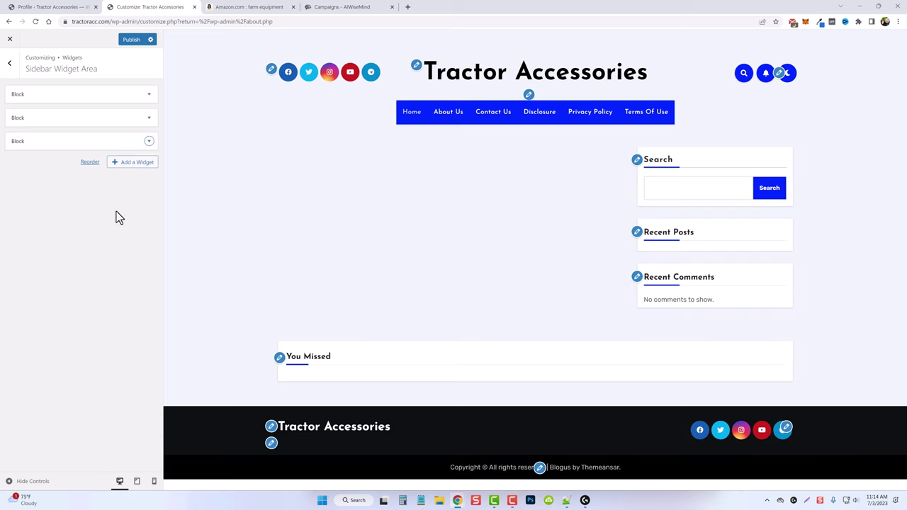
pyautogui.click(148, 141)
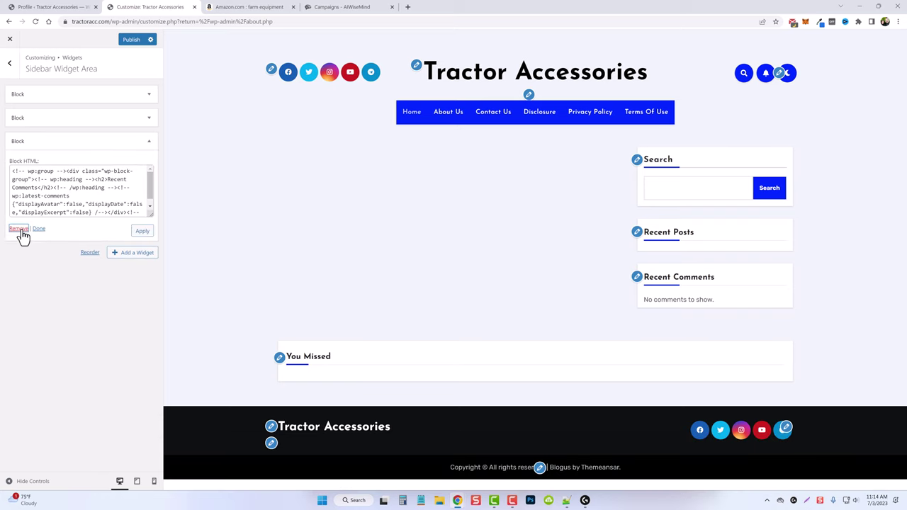
pyautogui.click(21, 230)
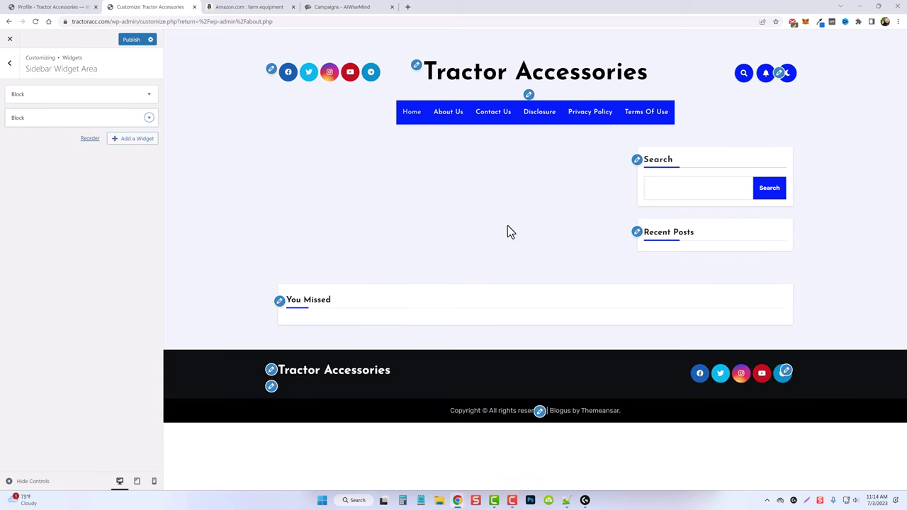
pyautogui.click(131, 40)
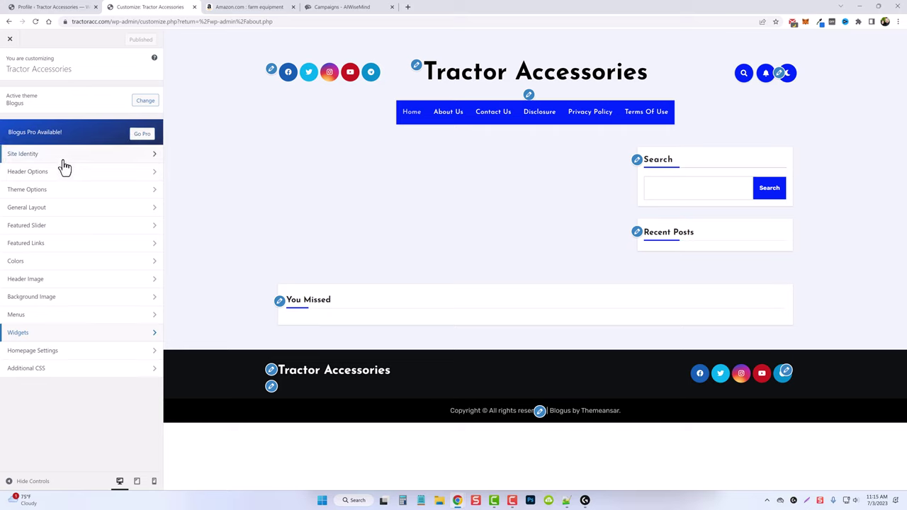
# Enable the Featured Slider banner section and publish the change
pyautogui.click(37, 226)
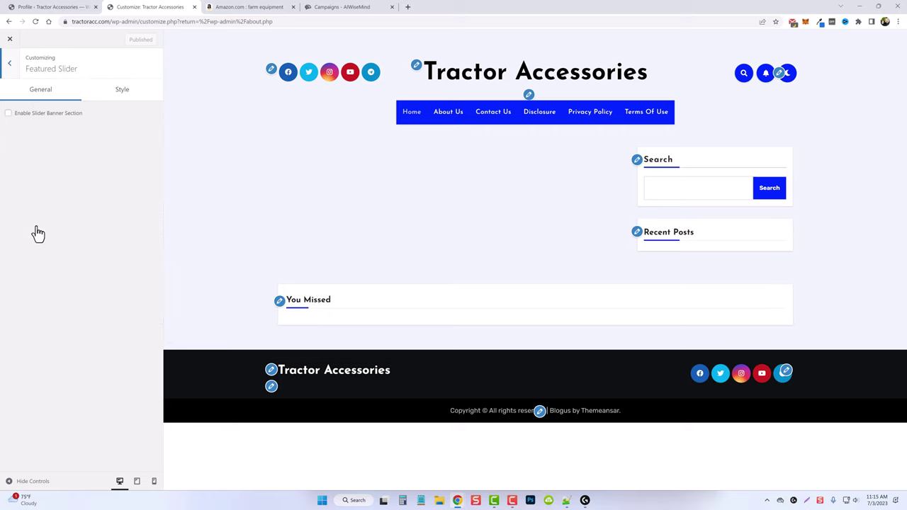
pyautogui.click(8, 114)
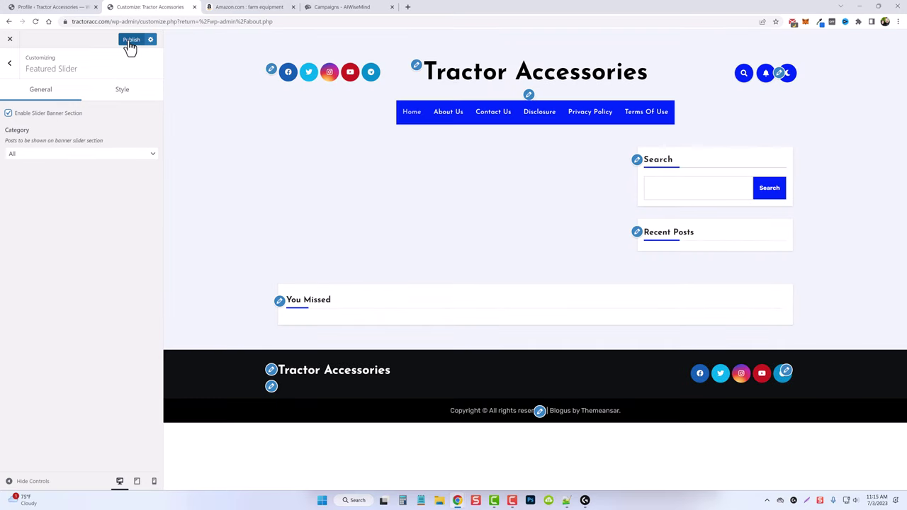
pyautogui.click(130, 44)
pyautogui.press('Escape')
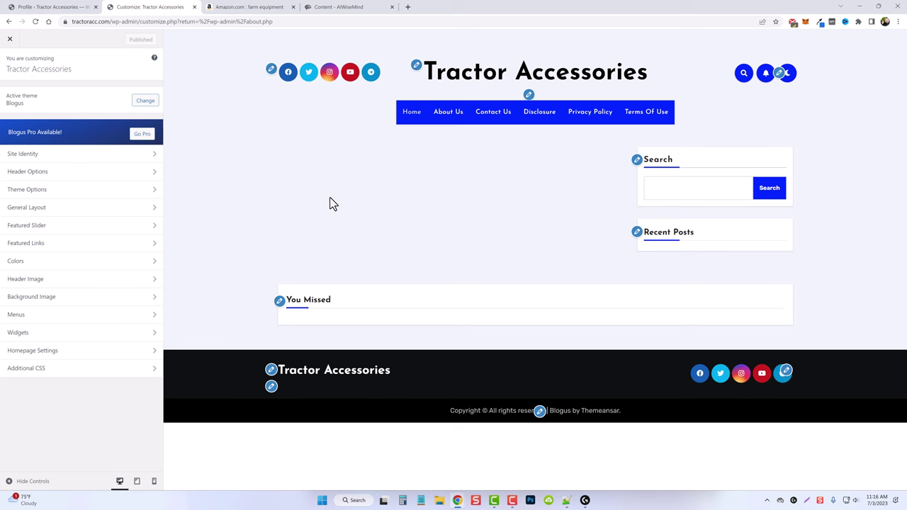
# Leave the Customizer and view the live Tractor Accessories homepage
pyautogui.click(10, 40)
pyautogui.moveTo(51, 40)
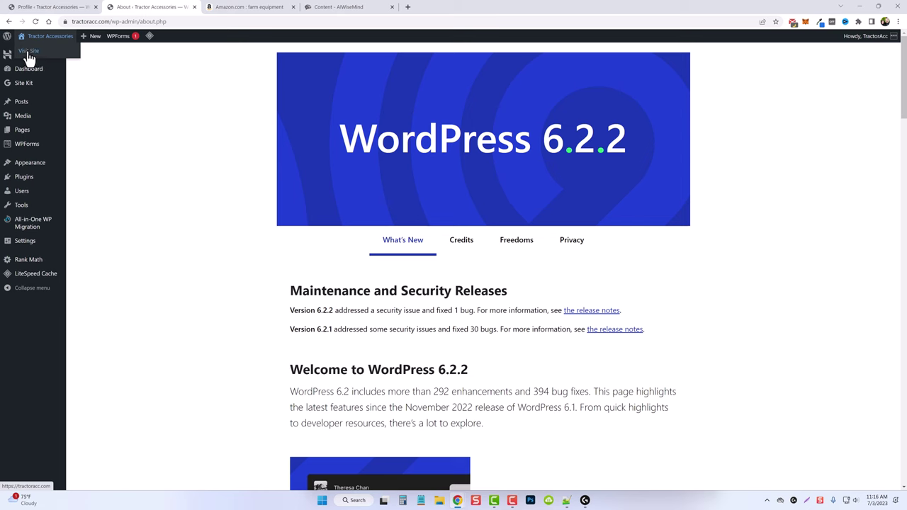
pyautogui.click(29, 52)
pyautogui.scroll(-5, 130, 241)
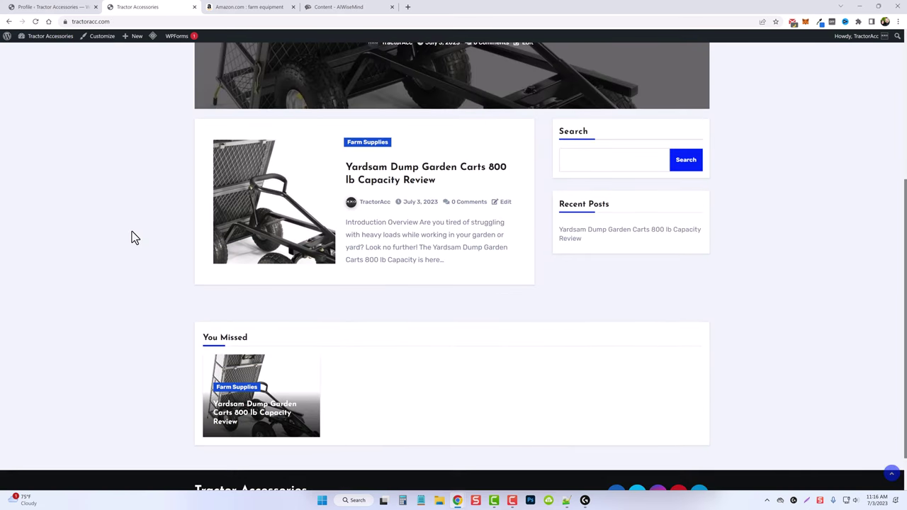
pyautogui.scroll(1, 354, 259)
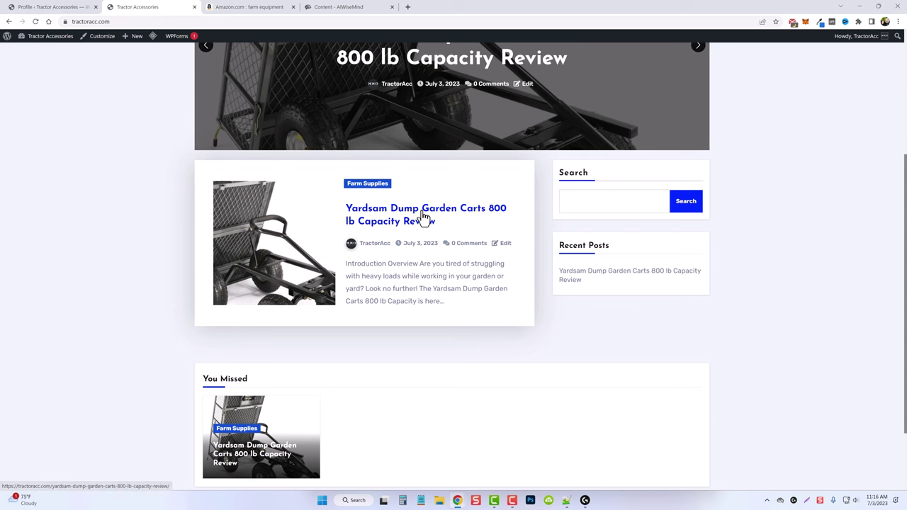
# Open the Yardsam Dump Garden Carts 800 lb review, read to the end, return to top
pyautogui.click(305, 243)
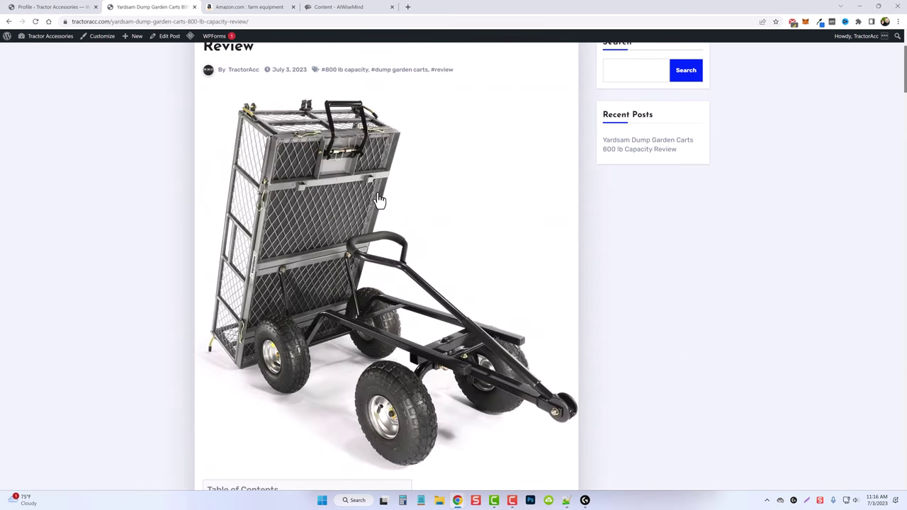
pyautogui.scroll(-3, 145, 359)
pyautogui.scroll(-3, 152, 347)
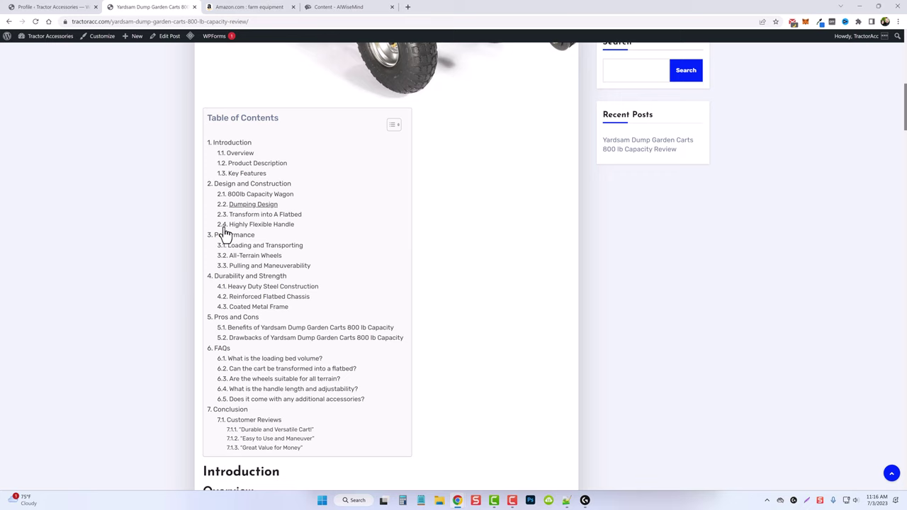
pyautogui.scroll(-2, 234, 284)
pyautogui.scroll(-8, 165, 360)
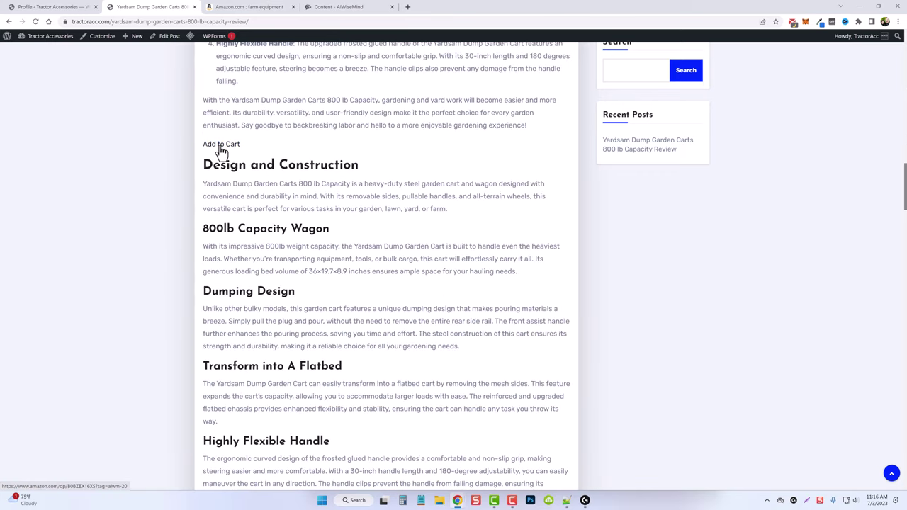
pyautogui.scroll(-12, 256, 327)
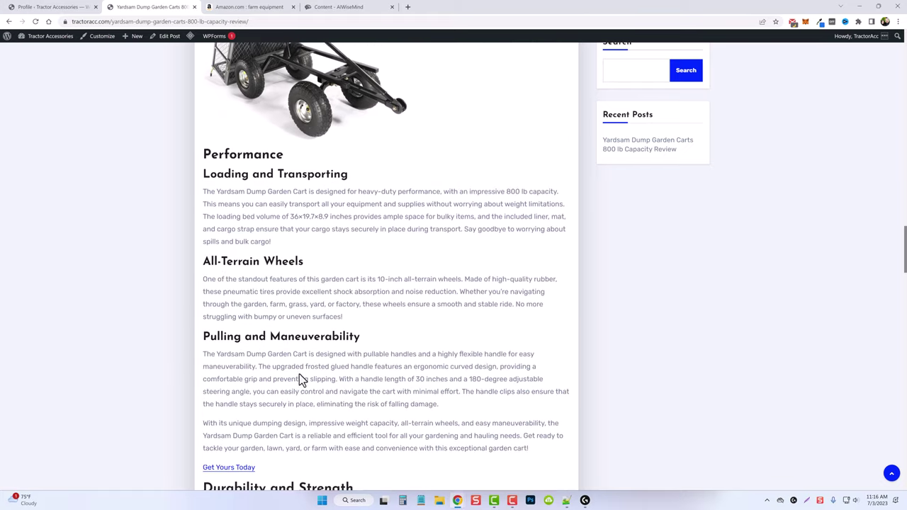
pyautogui.scroll(-10, 299, 374)
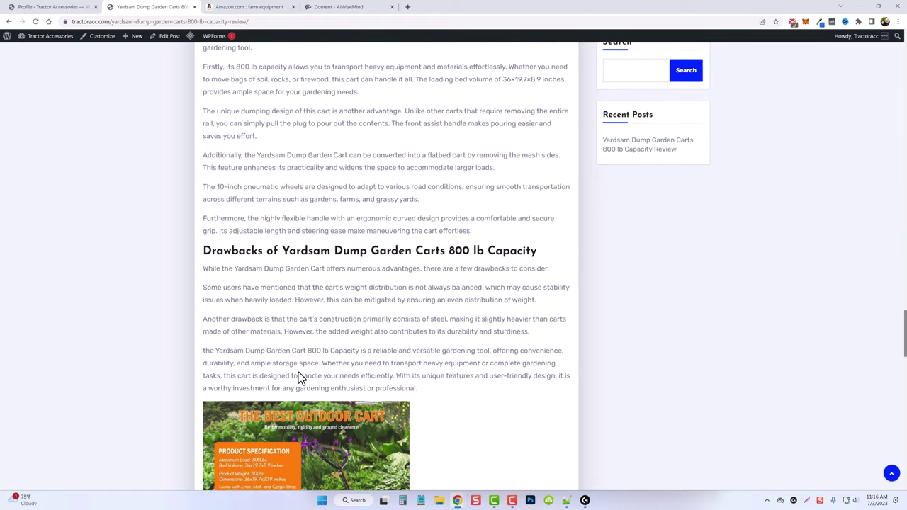
pyautogui.scroll(-10, 298, 377)
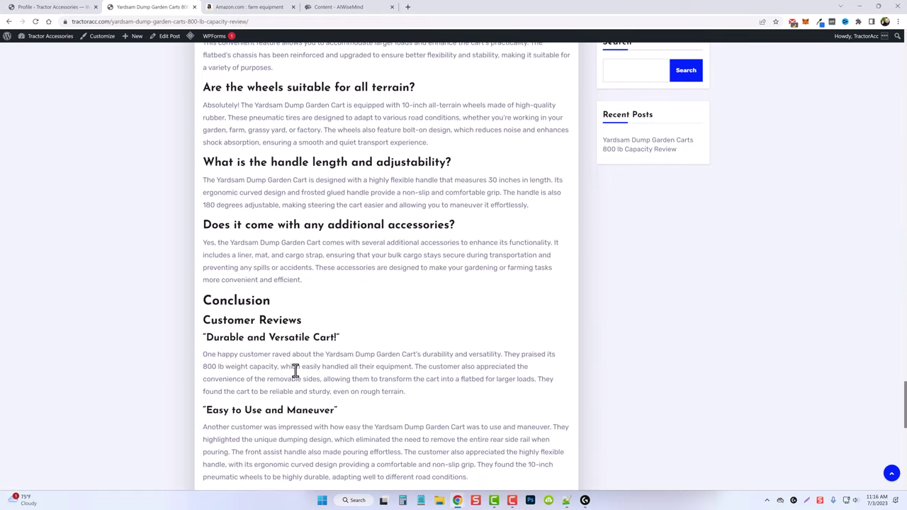
pyautogui.press('Home')
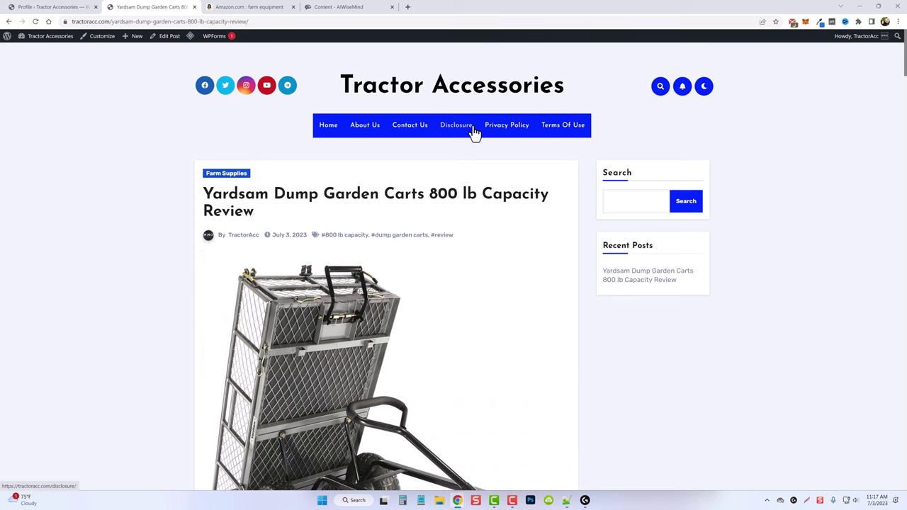
# Create 'Main Menu' as the Primary menu and select all categories under View All
pyautogui.click(26, 53)
pyautogui.moveTo(26, 164)
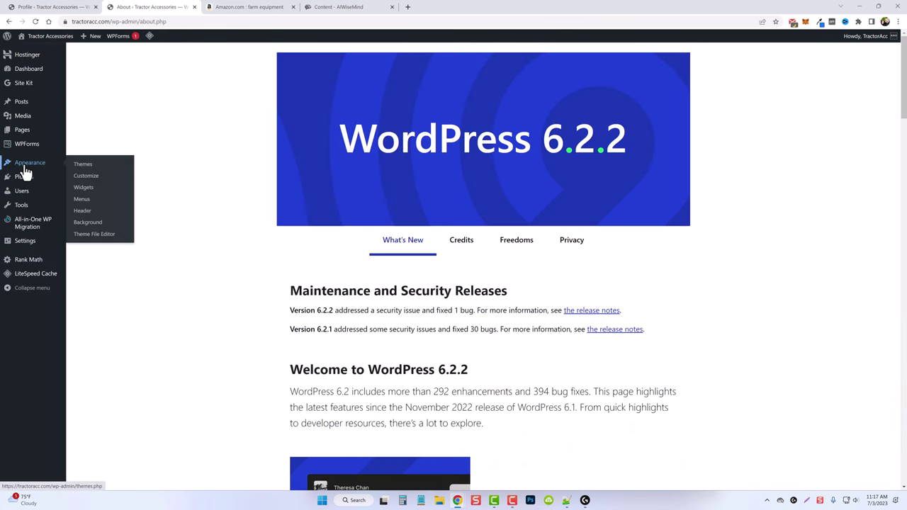
pyautogui.click(82, 202)
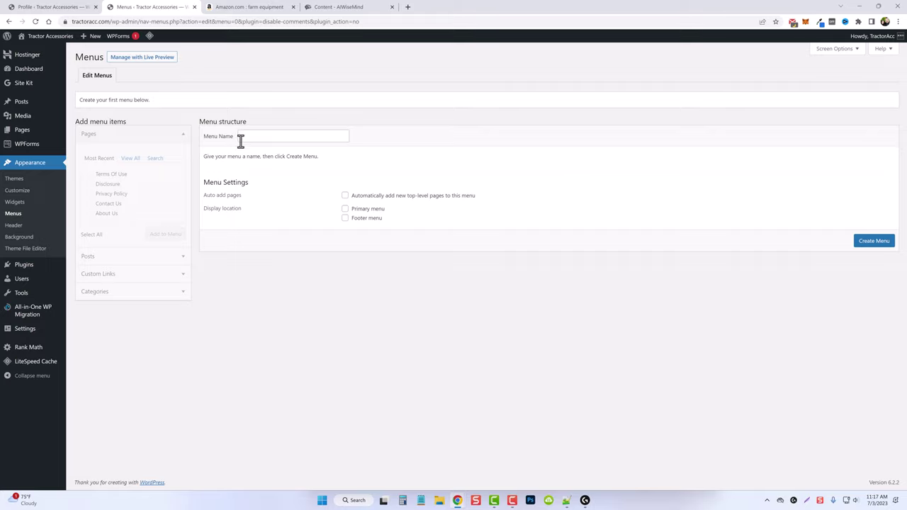
pyautogui.click(251, 137)
pyautogui.write('Main Menu')
pyautogui.click(346, 210)
pyautogui.click(865, 241)
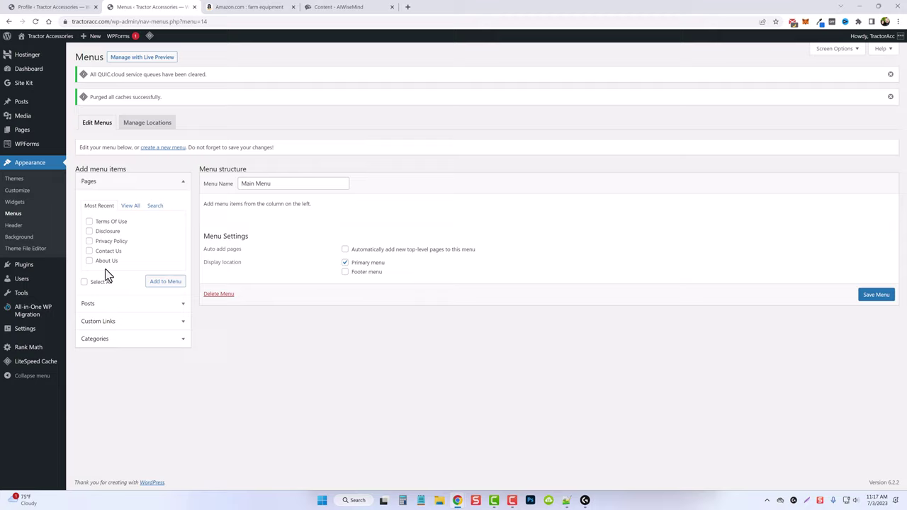
pyautogui.click(104, 341)
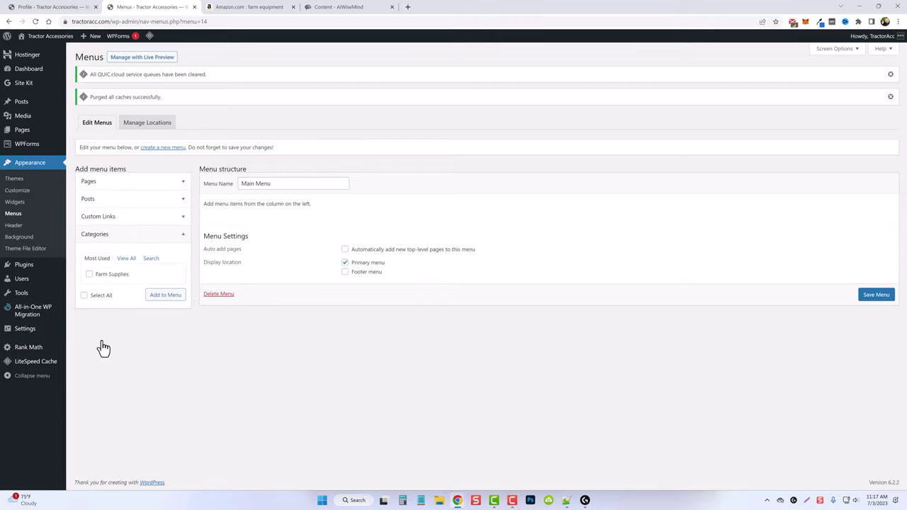
pyautogui.click(126, 259)
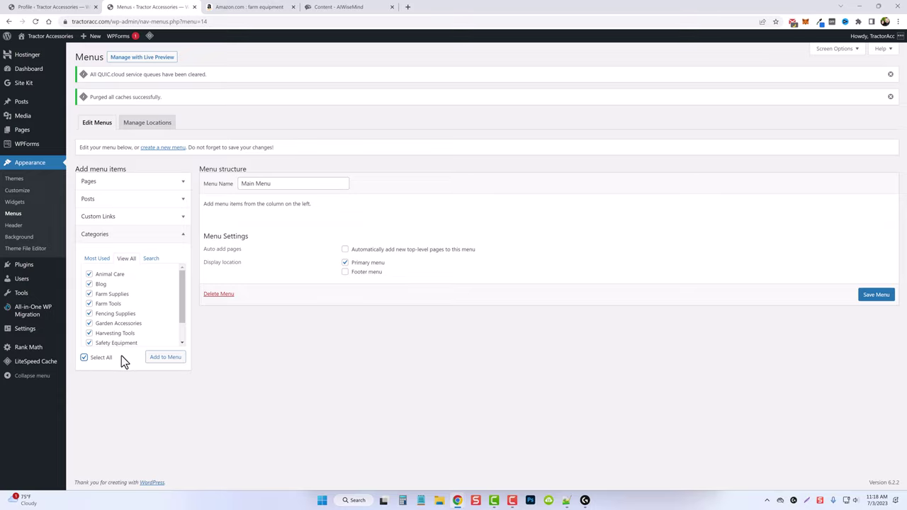
# Add all categories, remove Blog, Farm Tools and Tractor Attachments, then save Main Menu
pyautogui.click(167, 357)
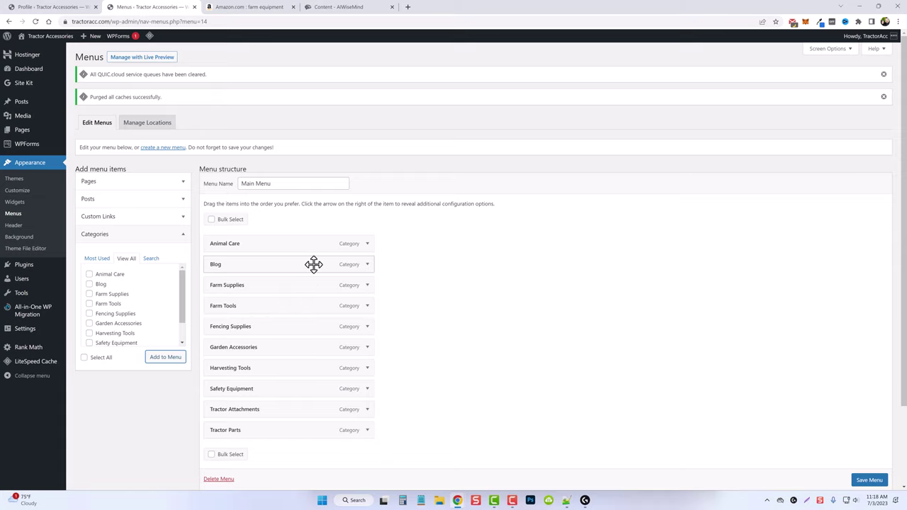
pyautogui.click(366, 268)
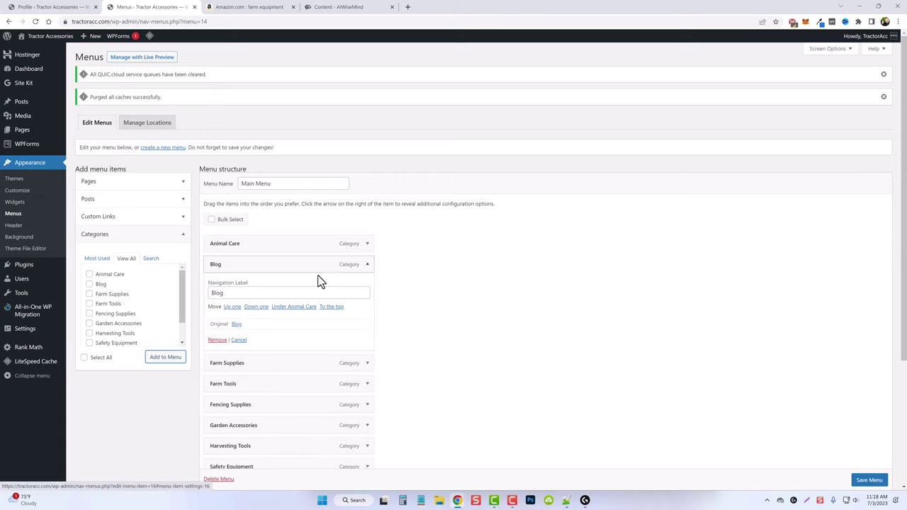
pyautogui.click(217, 340)
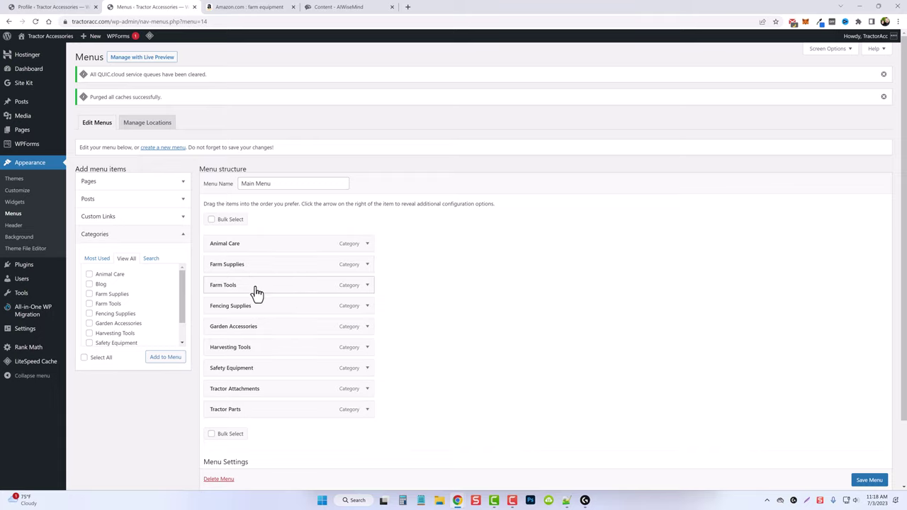
pyautogui.click(366, 288)
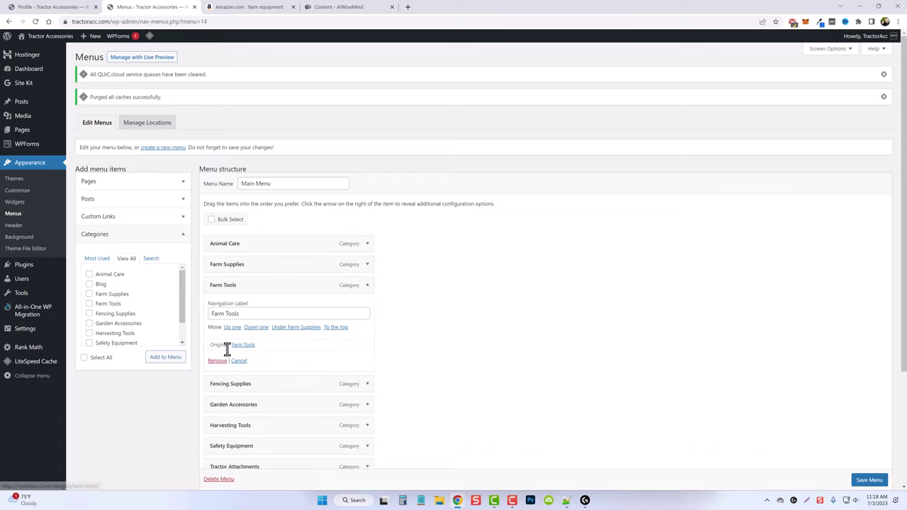
pyautogui.click(216, 359)
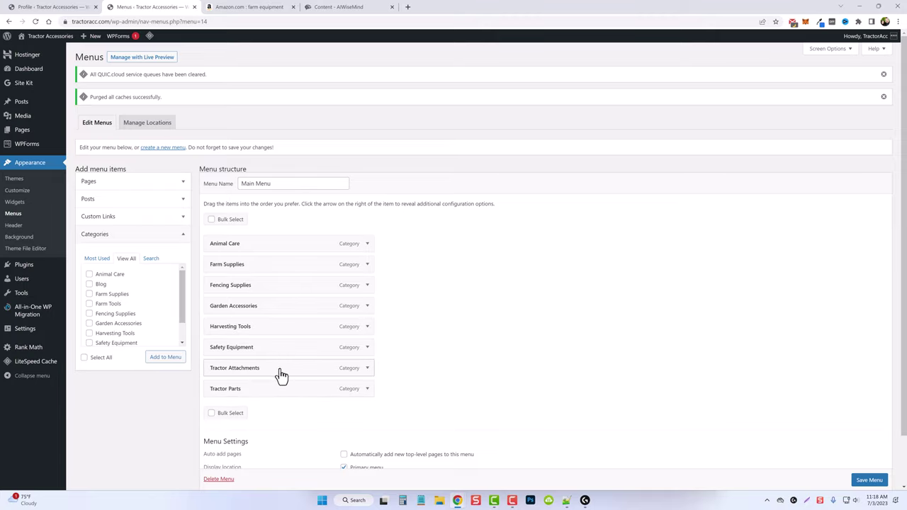
pyautogui.click(366, 368)
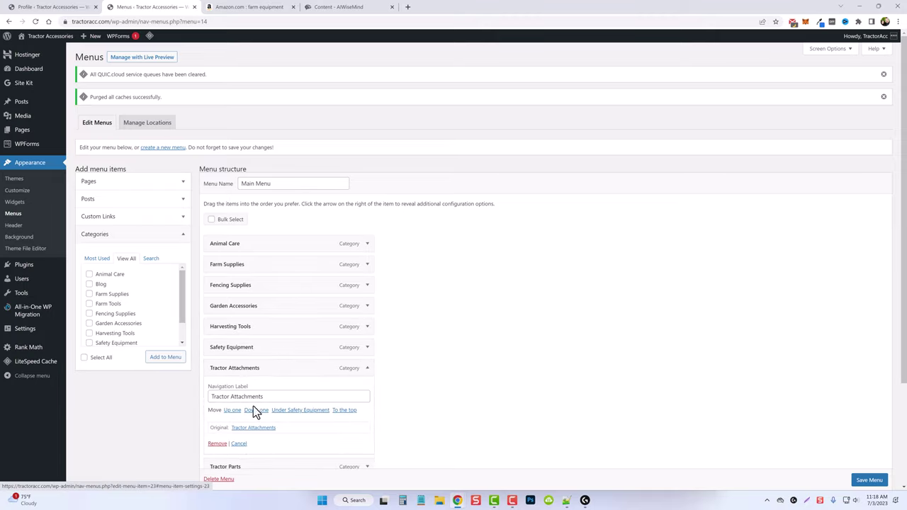
pyautogui.click(217, 443)
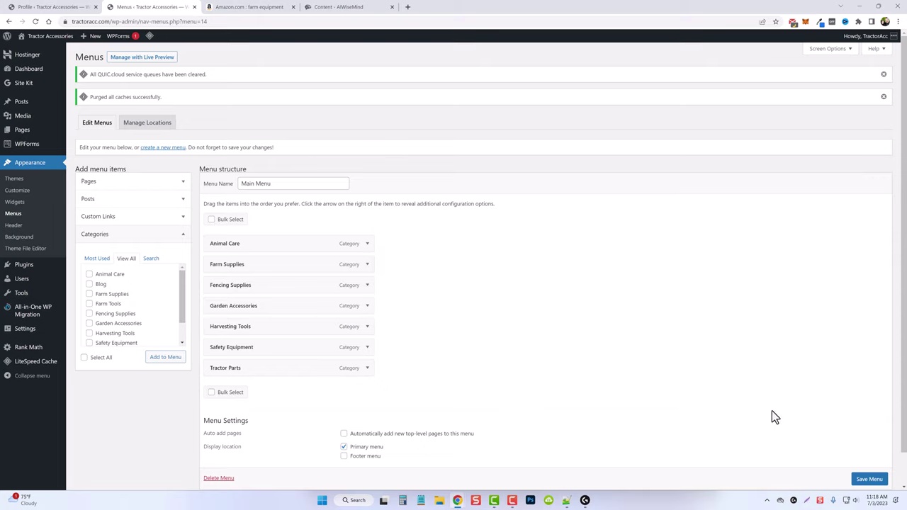
pyautogui.click(869, 481)
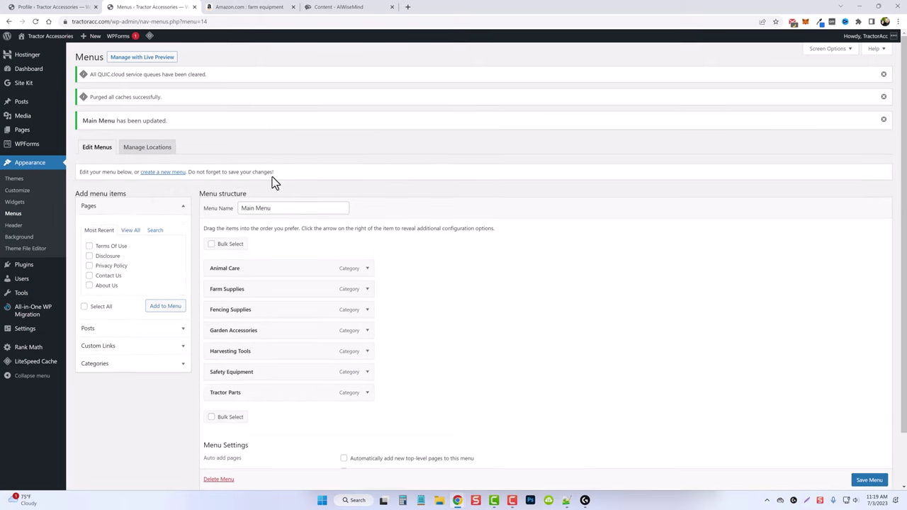
# Check the new category menu on the live site, then return to the AIWiseMind content list
pyautogui.moveTo(48, 36)
pyautogui.click(32, 57)
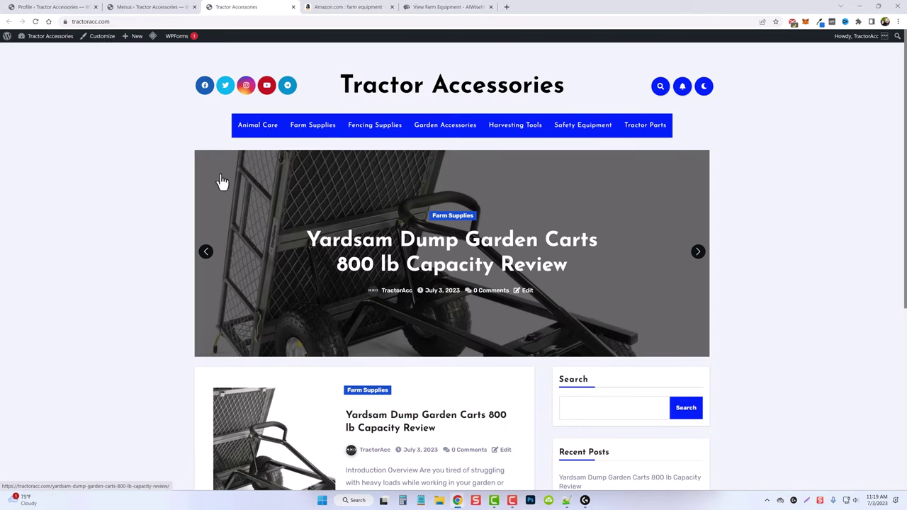
pyautogui.scroll(-2, 166, 293)
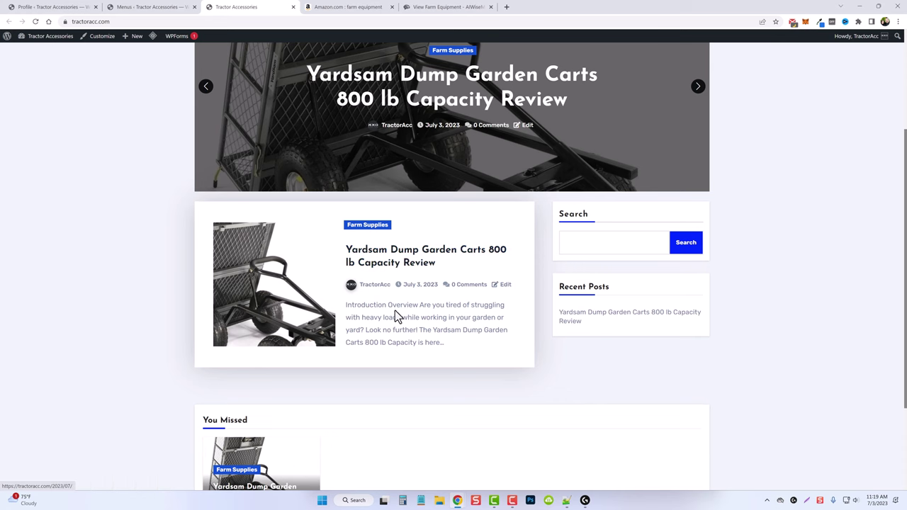
pyautogui.scroll(2, 395, 316)
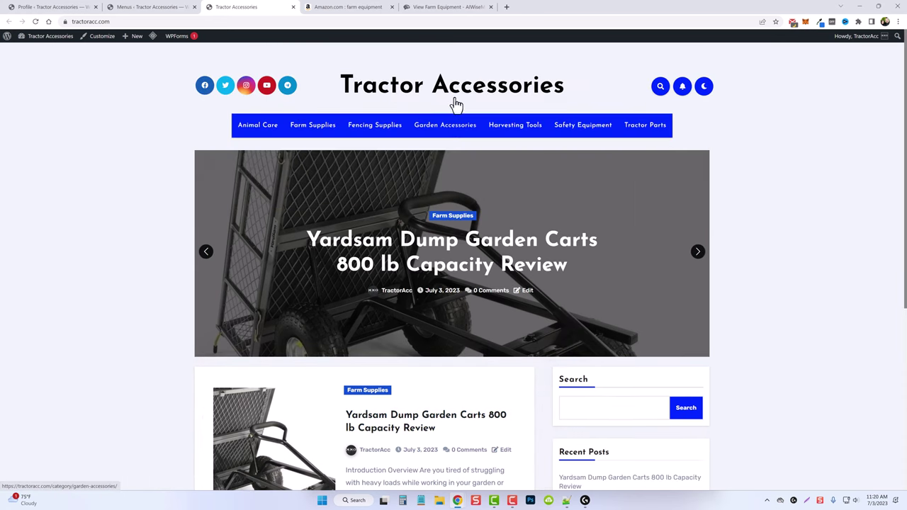
pyautogui.click(446, 7)
pyautogui.scroll(-6, 346, 316)
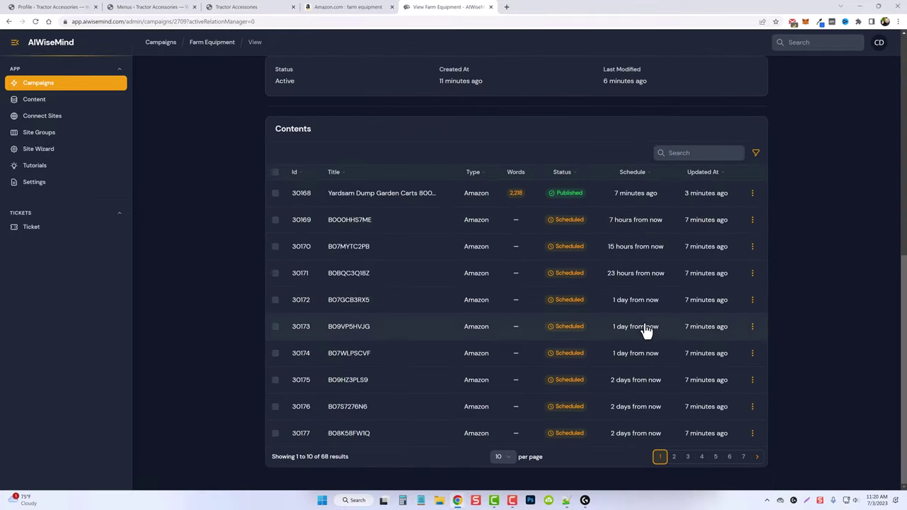
# Show 25 entries per page in the campaign's content list
pyautogui.click(507, 455)
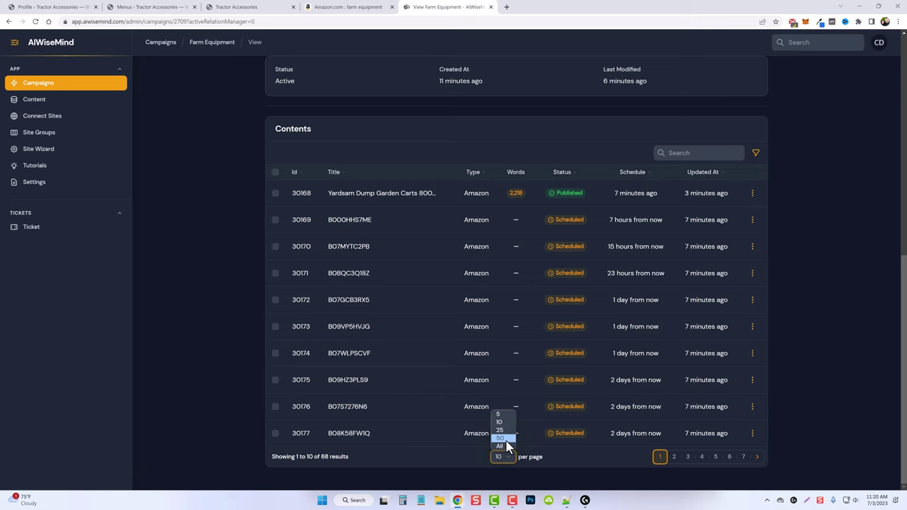
pyautogui.click(504, 433)
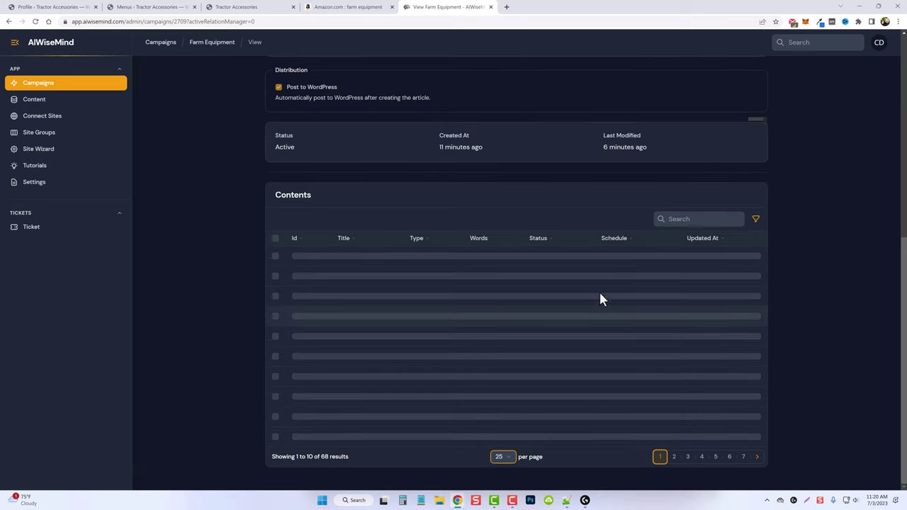
pyautogui.scroll(-6, 609, 291)
pyautogui.scroll(-1, 630, 255)
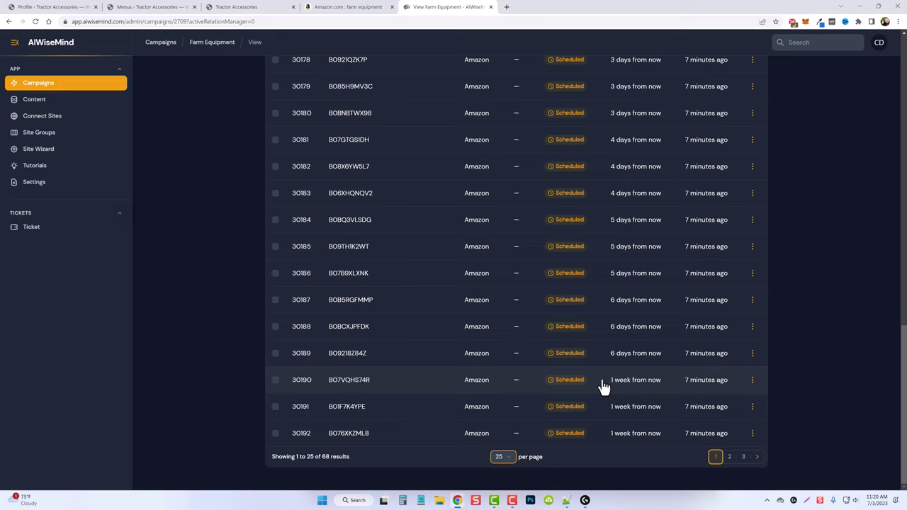
# Select posts 30190, 30191 and 30192 and choose Run Selected
pyautogui.click(275, 380)
pyautogui.click(275, 407)
pyautogui.click(276, 433)
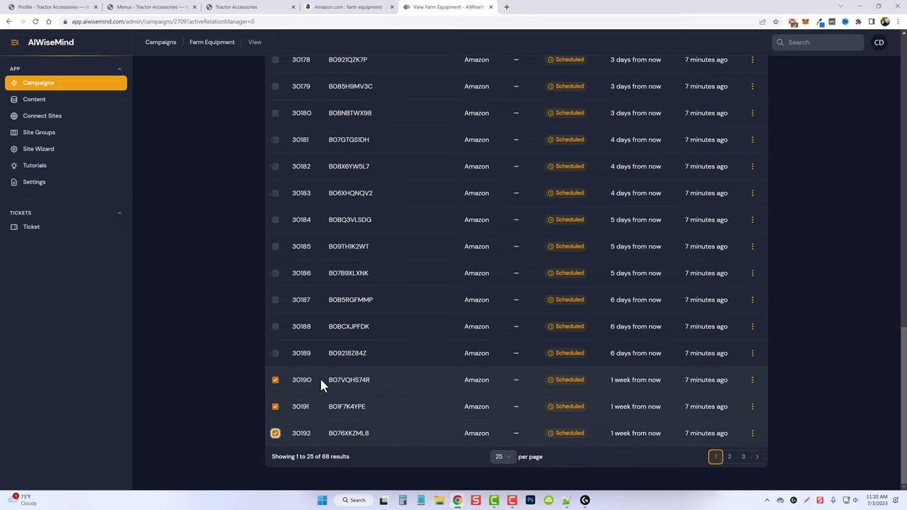
pyautogui.scroll(8, 319, 376)
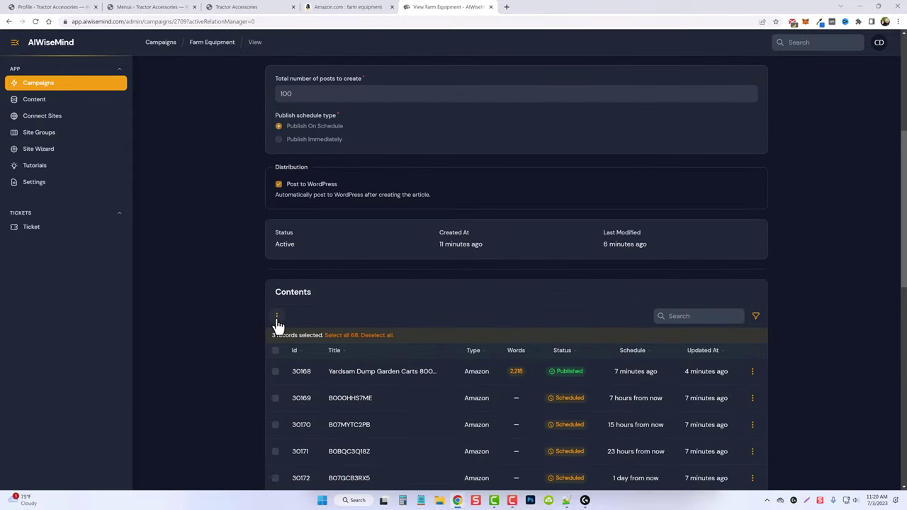
pyautogui.click(277, 316)
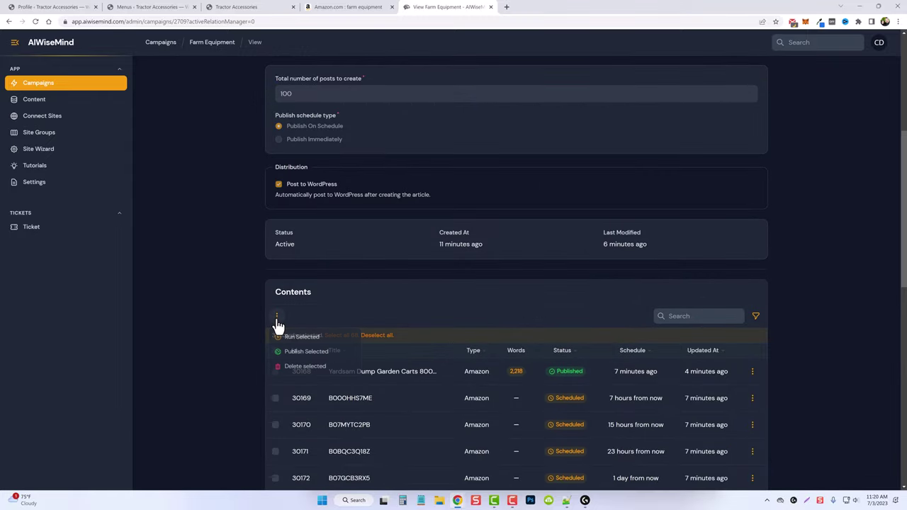
pyautogui.click(305, 339)
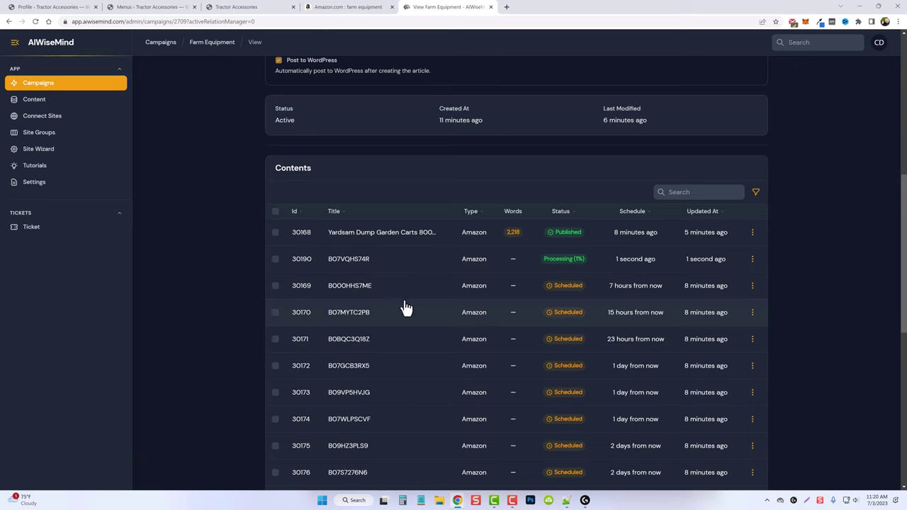
# Merge the KWFinder 'goat waterer' results window into the AIWiseMind browser window
pyautogui.scroll(6, 219, 274)
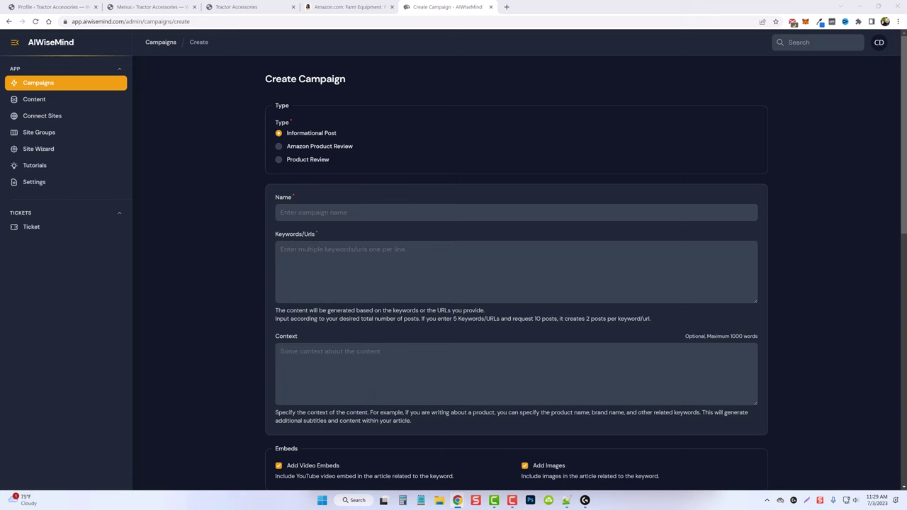
pyautogui.moveTo(906, 8); pyautogui.dragTo(538, 6)
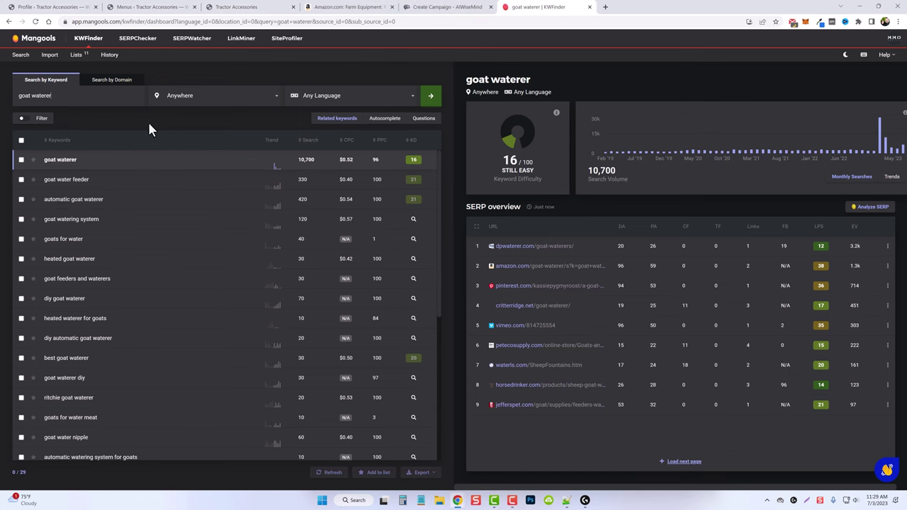
pyautogui.moveTo(43, 98); pyautogui.dragTo(16, 98)
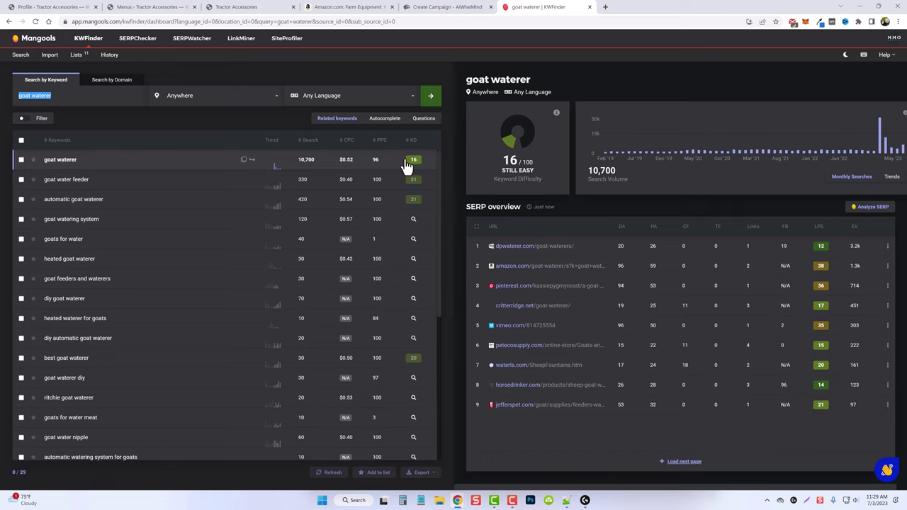
# Check the goat waterer SERP analysis, then return to its KWFinder results (10,700 searches, KD 16)
pyautogui.moveTo(414, 166)
pyautogui.moveTo(414, 146)
pyautogui.click(872, 209)
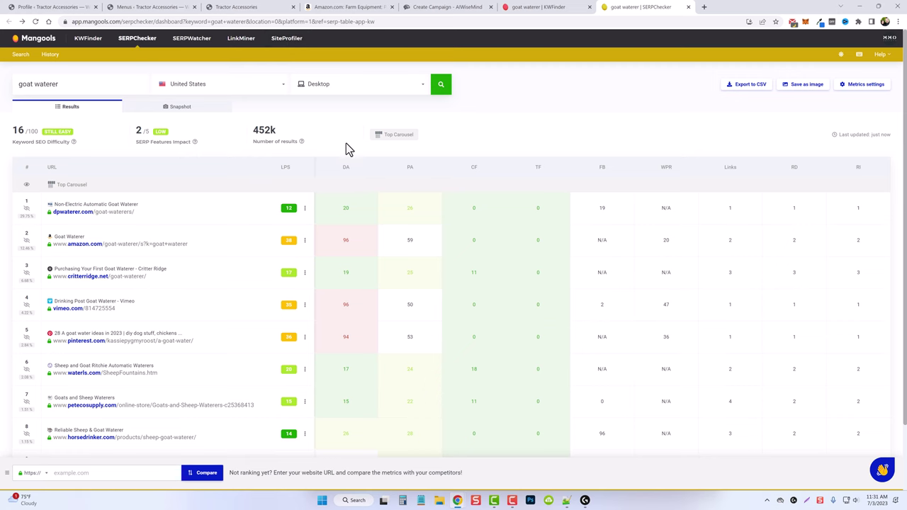
pyautogui.hotkey('alt', 'Left')
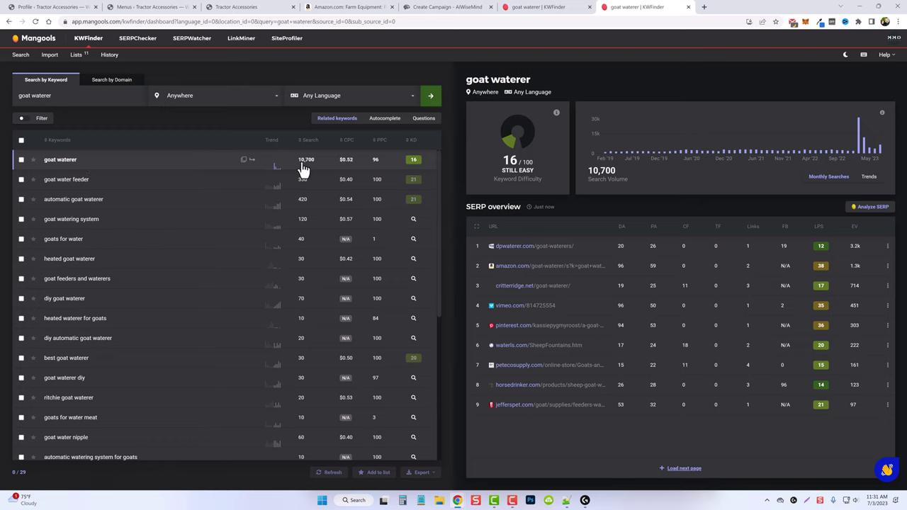
# Sort goat waterer questions by search volume and check KD of the goat water-need questions
pyautogui.click(425, 120)
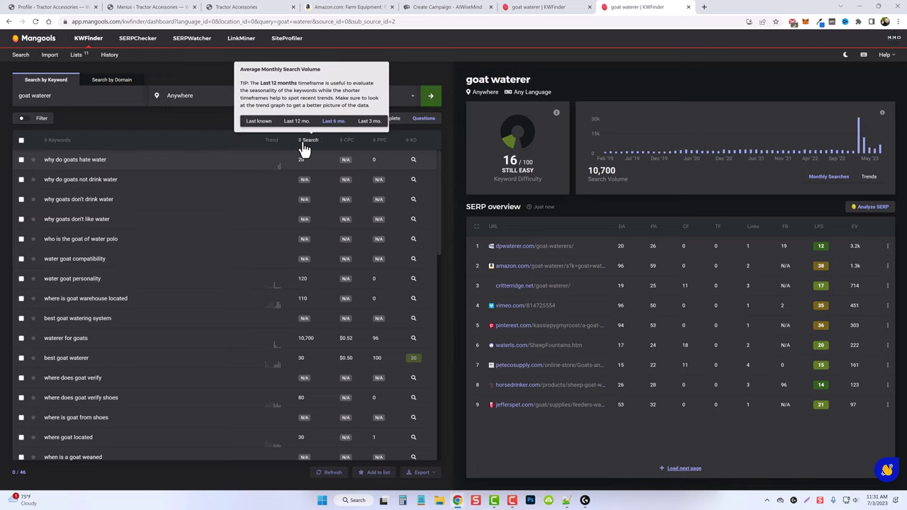
pyautogui.click(304, 146)
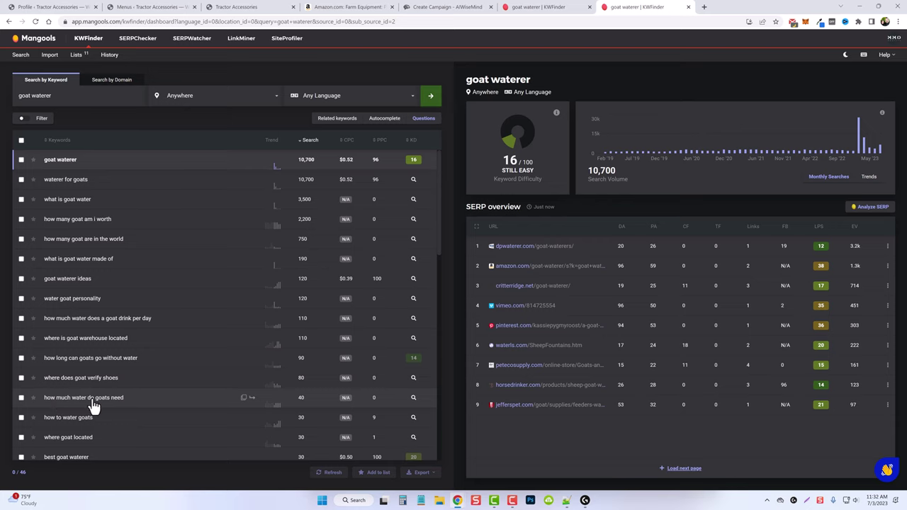
pyautogui.click(95, 361)
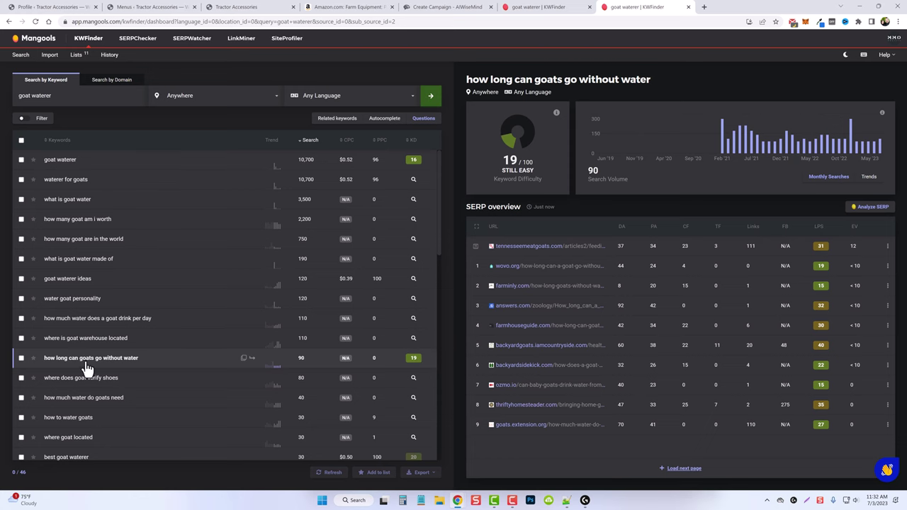
pyautogui.click(93, 401)
pyautogui.scroll(-5, 191, 386)
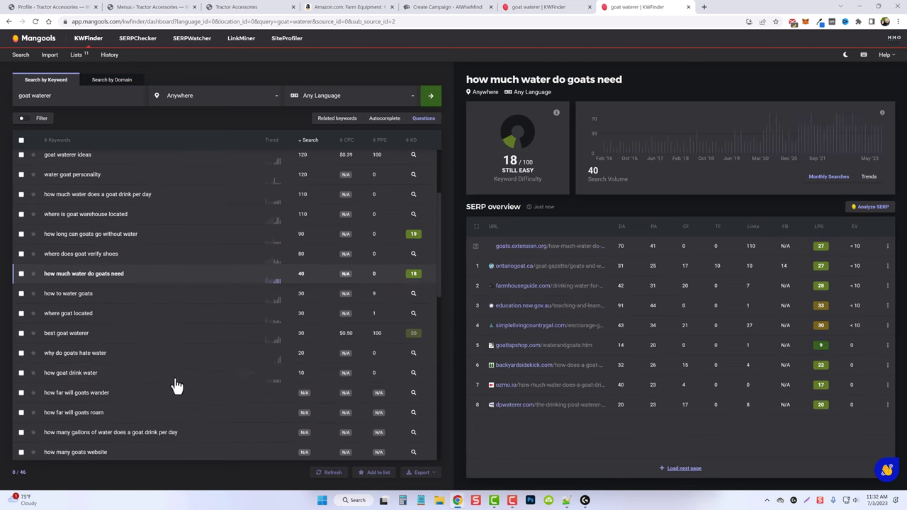
pyautogui.scroll(5, 192, 265)
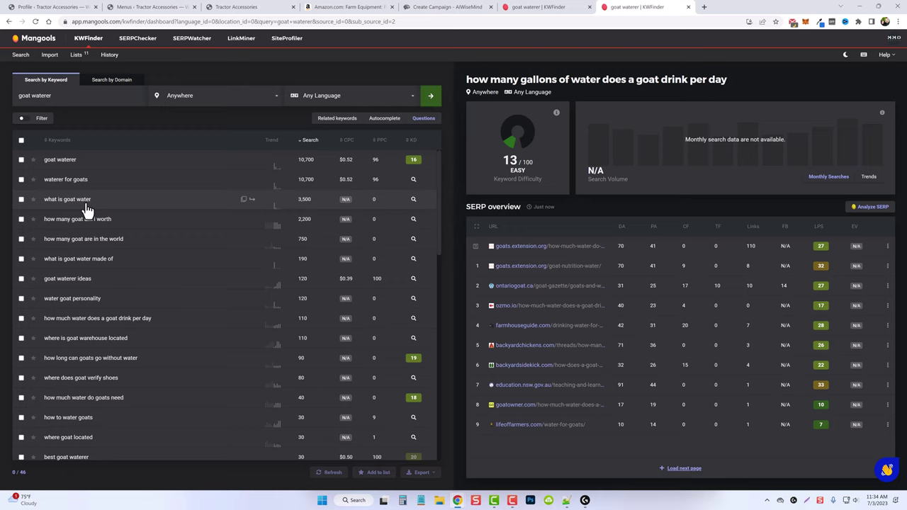
# Name the new campaign 'What is a Goat Waterer' and begin entering the goat waterer keyword phrase
pyautogui.hotkey('ctrl', '5')
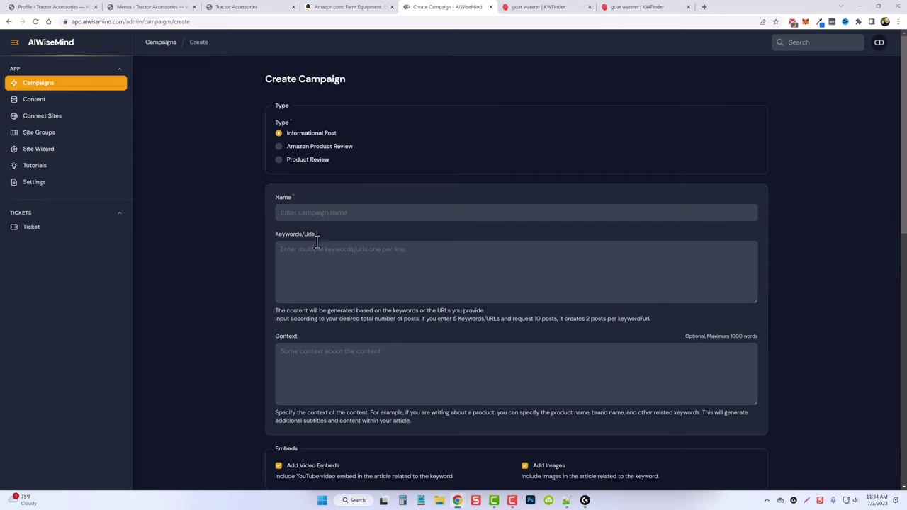
pyautogui.click(315, 216)
pyautogui.write('What is a Goat Waterer')
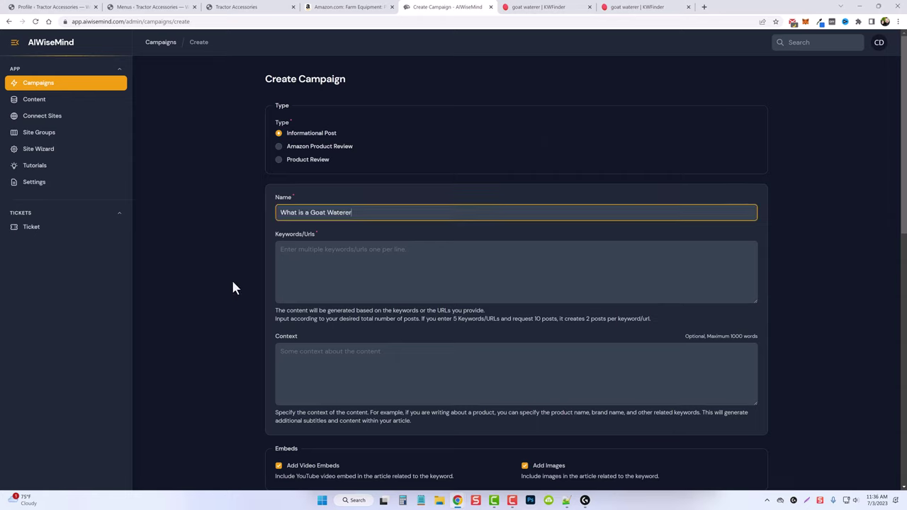
pyautogui.click(298, 248)
pyautogui.write('what is a')
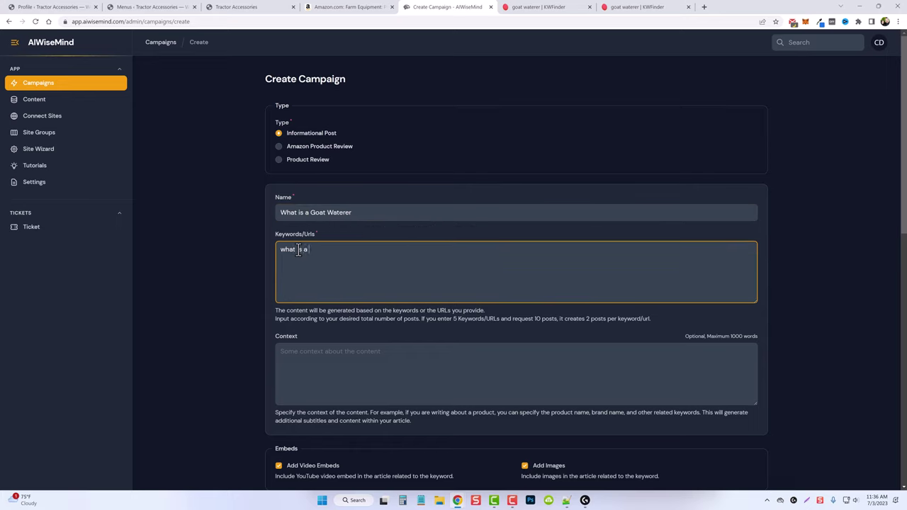
pyautogui.write(' goat waterer aand')
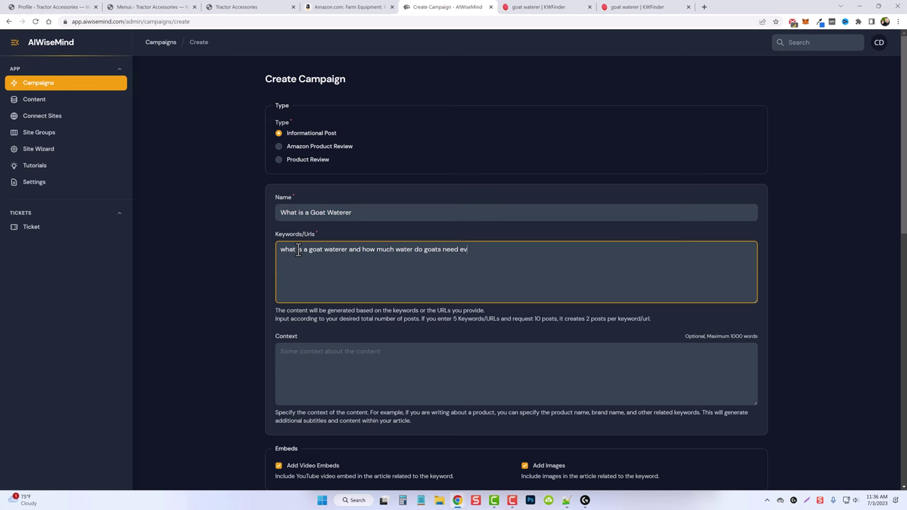
# Finish the keyword, then set second-person point of view, Friendly tone, and long (~3000 words) length
pyautogui.write('ery')
pyautogui.scroll(-5, 320, 177)
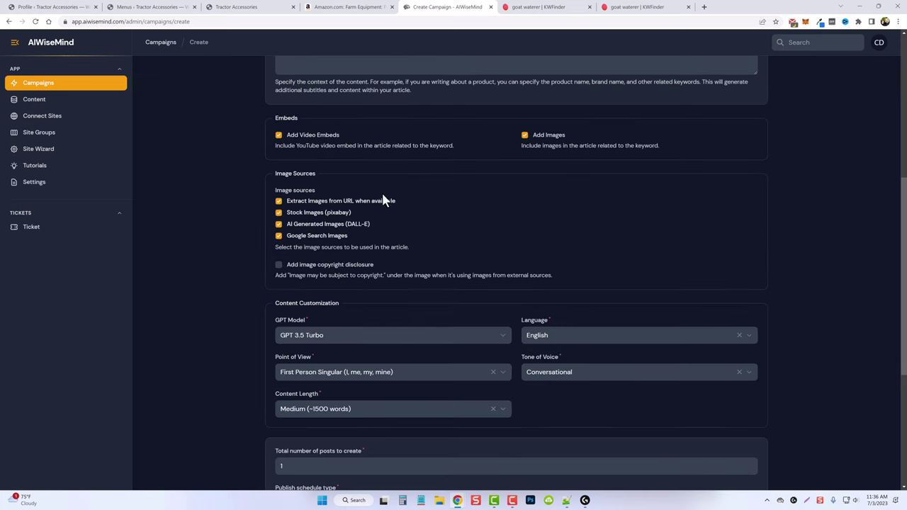
pyautogui.scroll(-3, 224, 310)
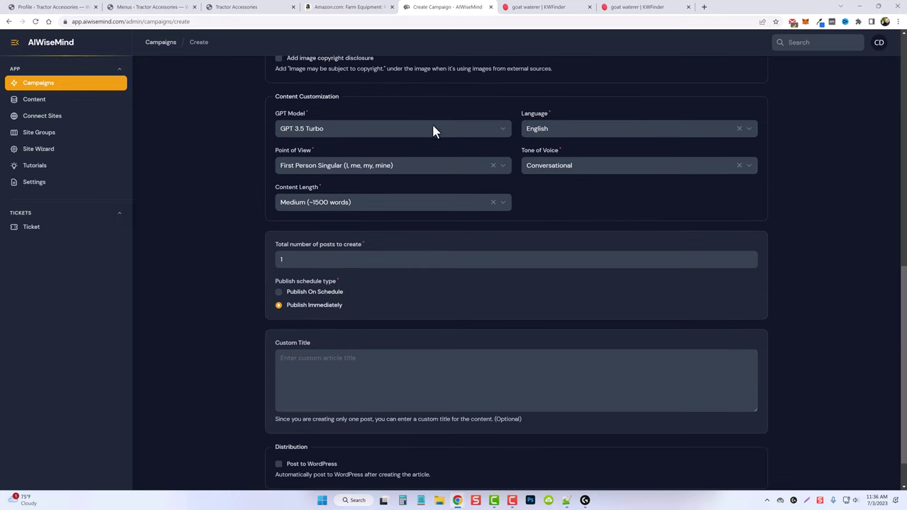
pyautogui.click(415, 172)
pyautogui.click(369, 238)
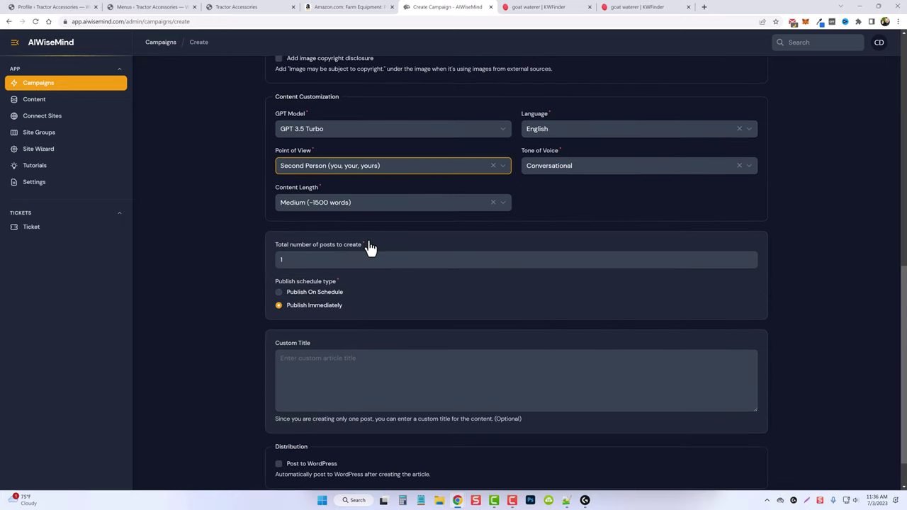
pyautogui.click(556, 174)
pyautogui.click(546, 279)
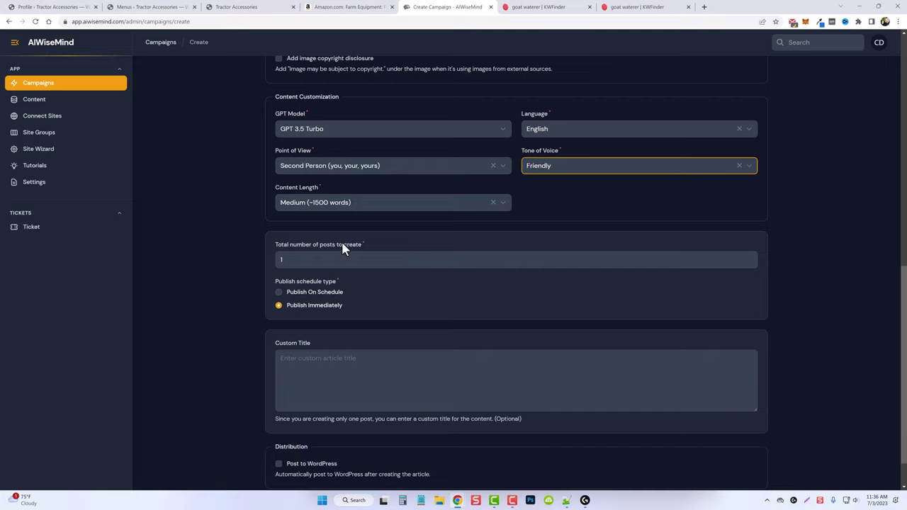
pyautogui.click(341, 207)
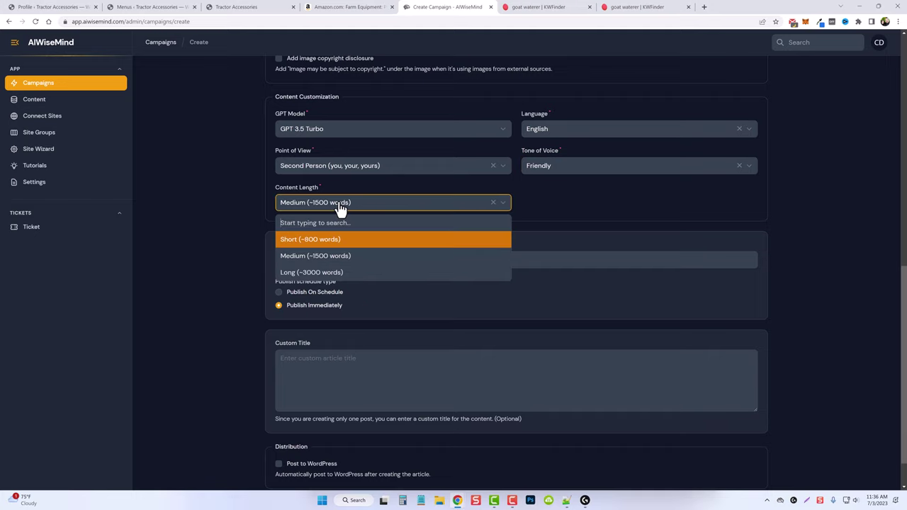
pyautogui.click(324, 275)
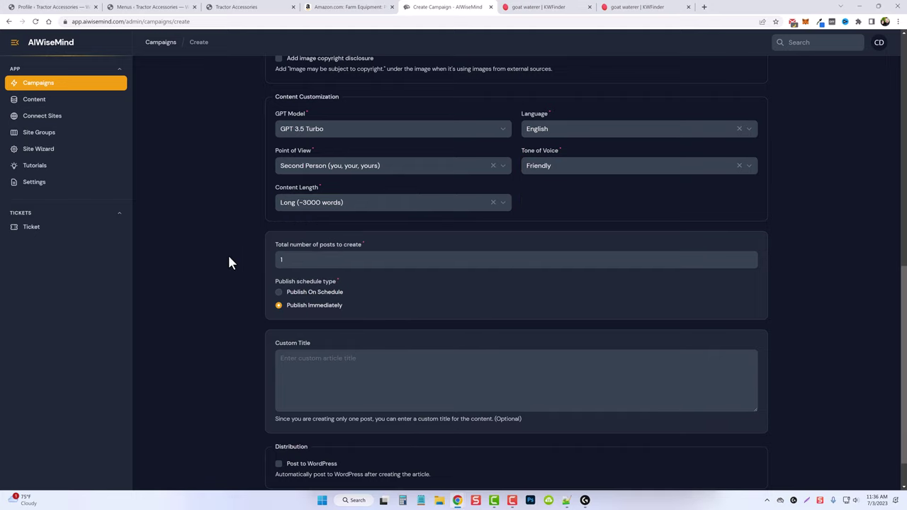
# Paste the custom article title and enable automatic posting to WordPress
pyautogui.scroll(-1, 216, 330)
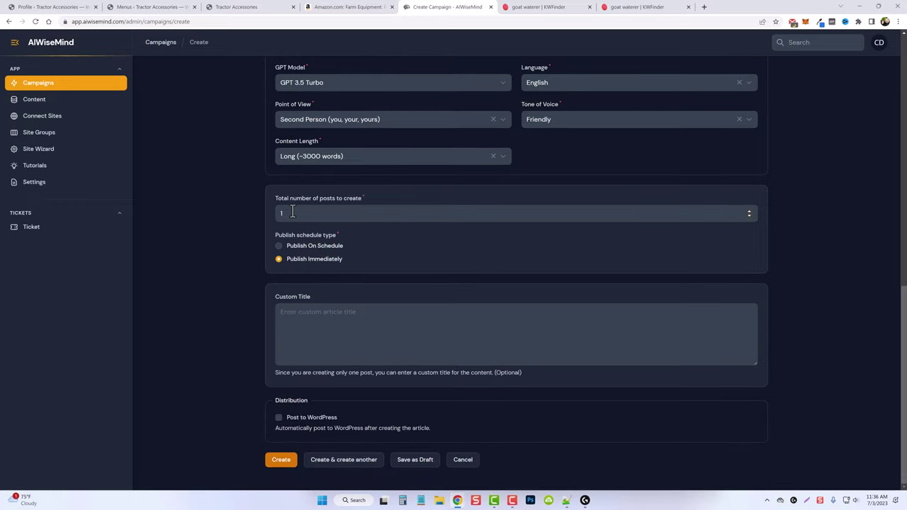
pyautogui.click(316, 317)
pyautogui.write('What is a Goat Waterer and How Much Water Do Goats Need')
pyautogui.click(278, 418)
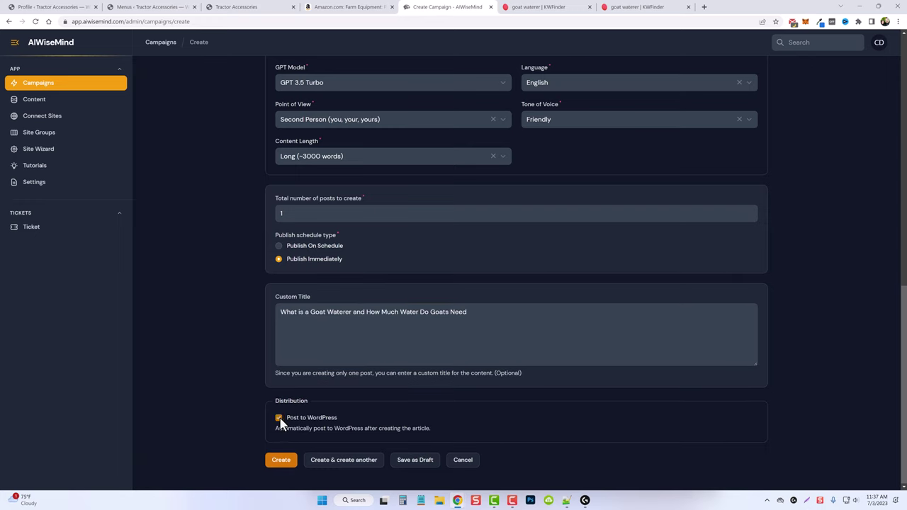
pyautogui.scroll(-3, 334, 362)
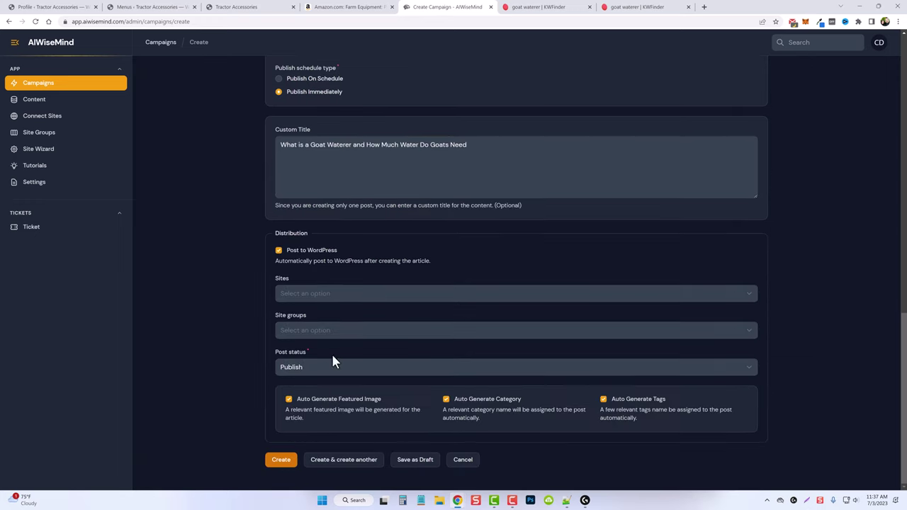
# Post to Tractor Acc under Animal Care and Farm Tools, without auto-categories, and create the campaign
pyautogui.click(305, 293)
pyautogui.click(315, 313)
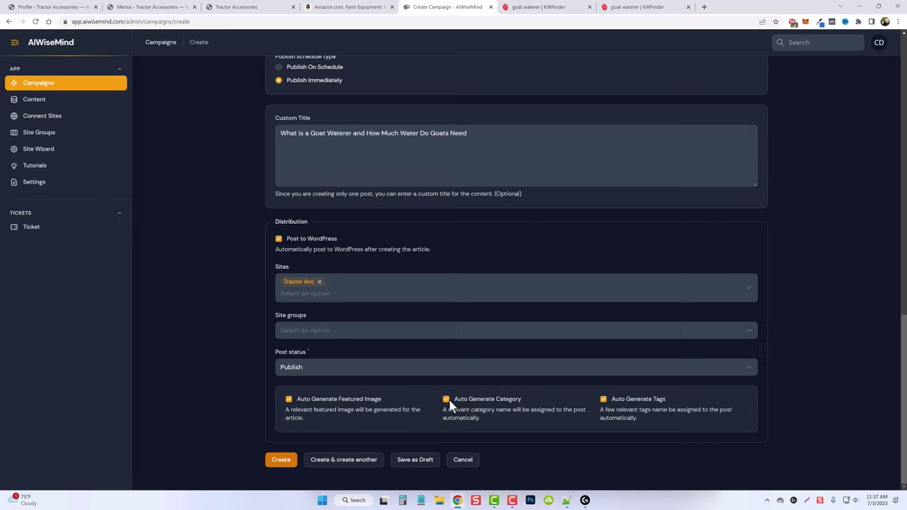
pyautogui.click(446, 400)
pyautogui.scroll(-2, 423, 407)
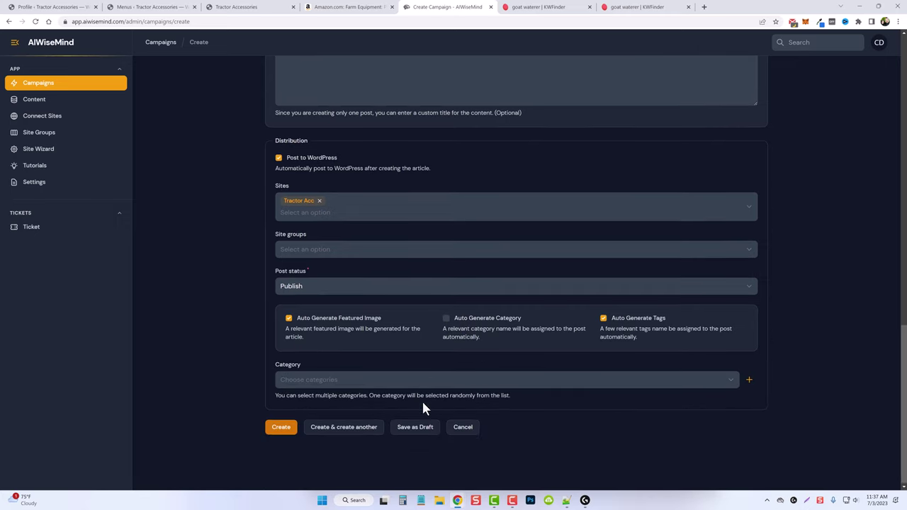
pyautogui.click(388, 378)
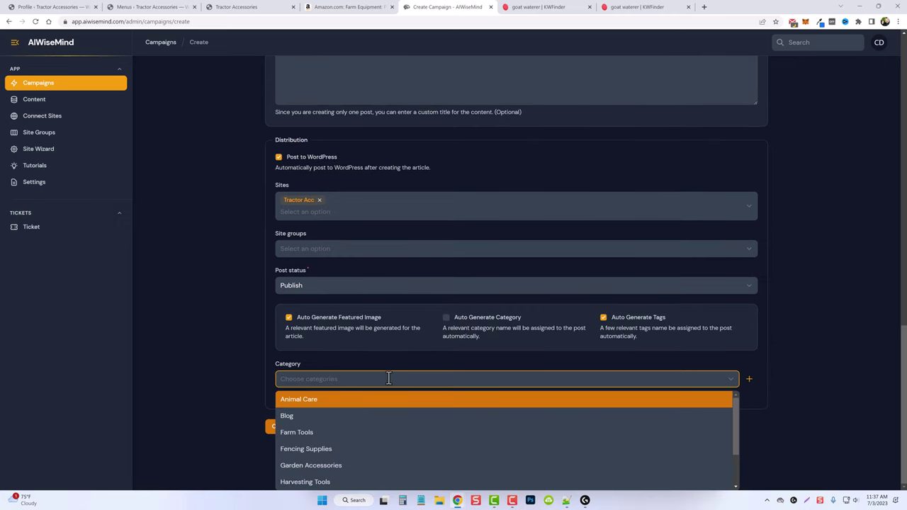
pyautogui.click(310, 402)
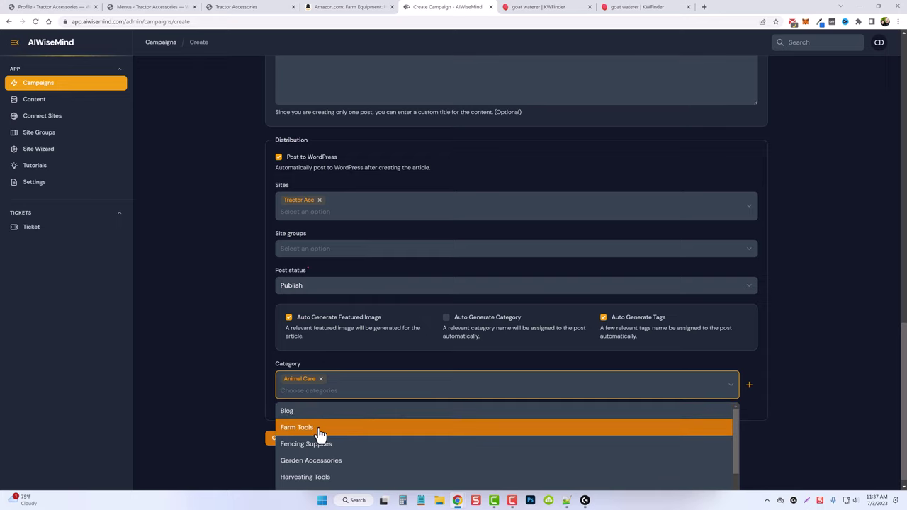
pyautogui.click(320, 427)
pyautogui.click(205, 377)
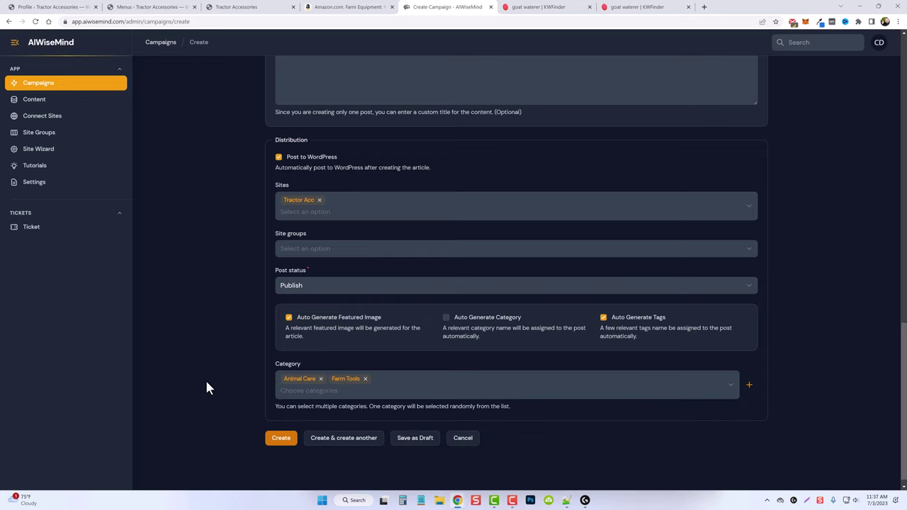
pyautogui.click(281, 439)
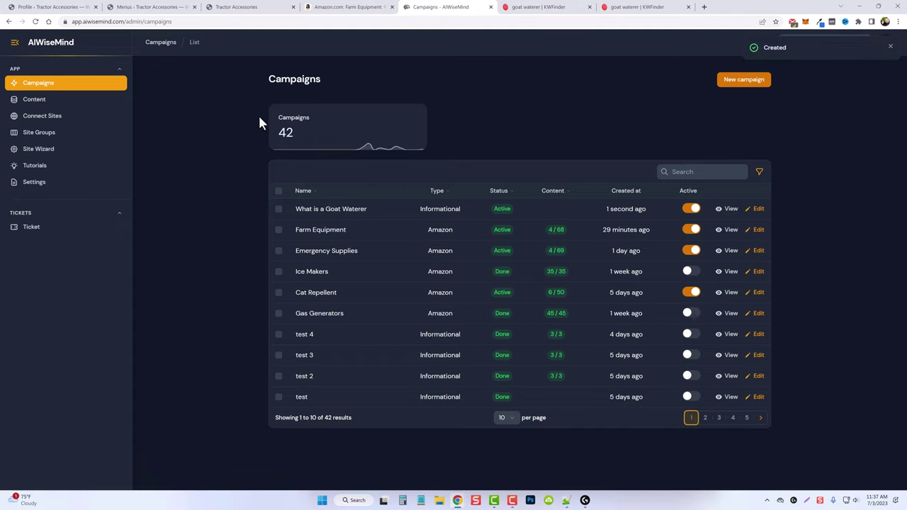
# Scroll the Tractor Accessories blog's latest posts and open the Thrustmaster review post
pyautogui.hotkey('ctrl', '3')
pyautogui.scroll(-1, 111, 269)
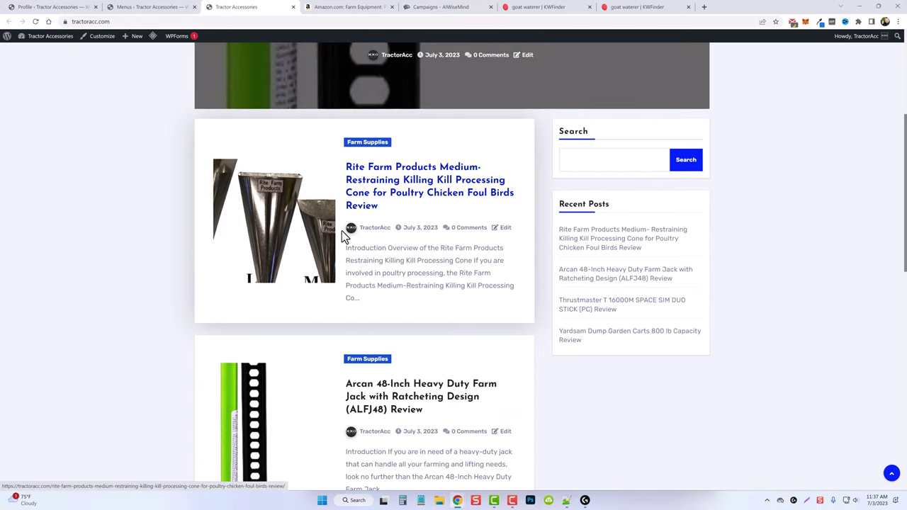
pyautogui.scroll(-5, 349, 235)
pyautogui.scroll(-2, 384, 232)
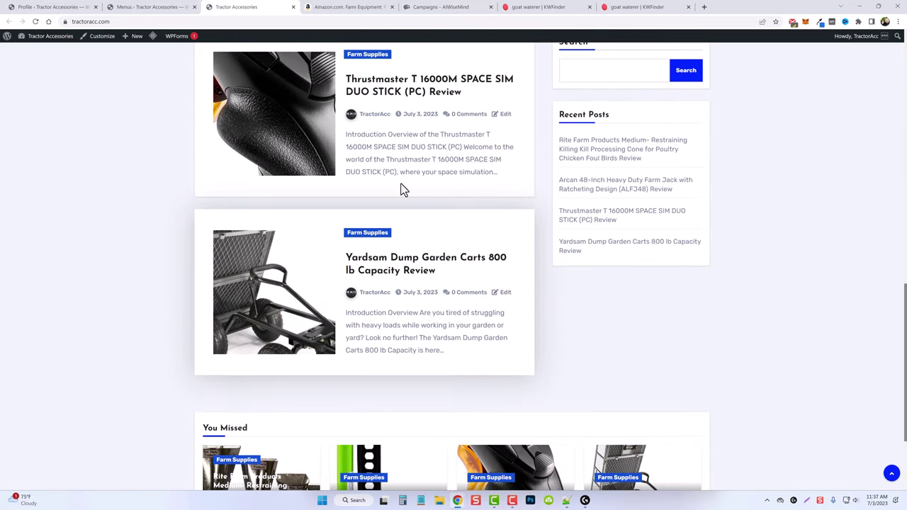
pyautogui.scroll(2, 79, 228)
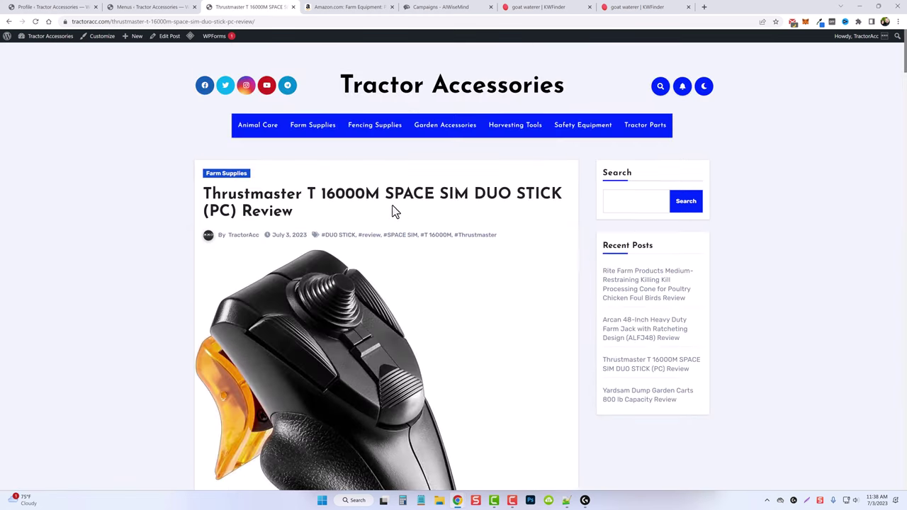
pyautogui.scroll(-6, 418, 289)
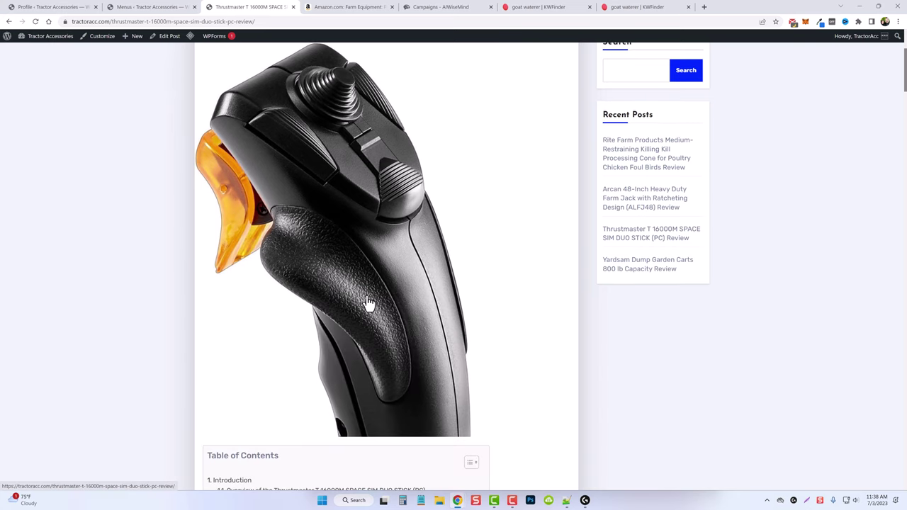
pyautogui.scroll(-4, 350, 241)
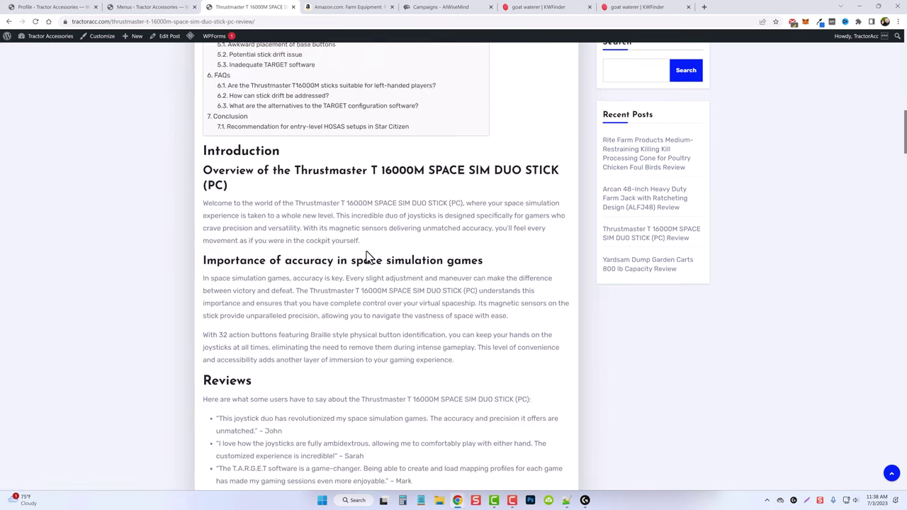
pyautogui.scroll(11, 364, 258)
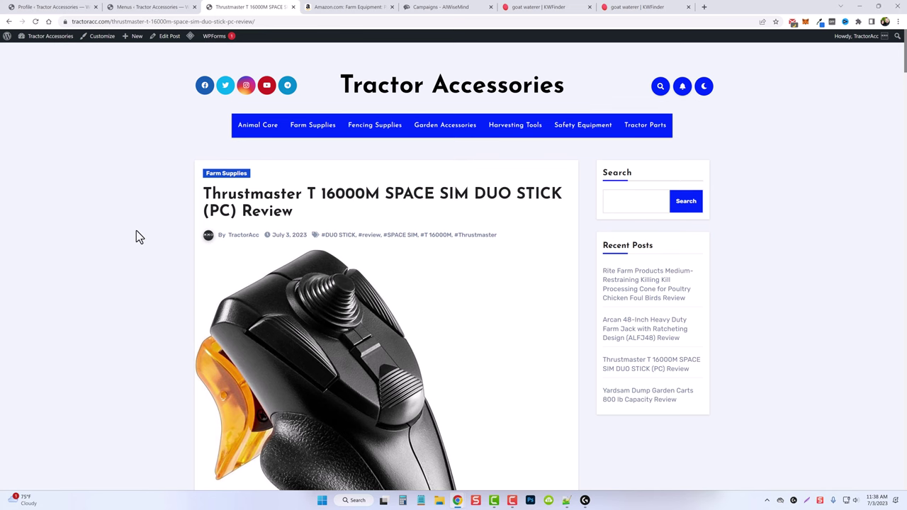
pyautogui.click(170, 39)
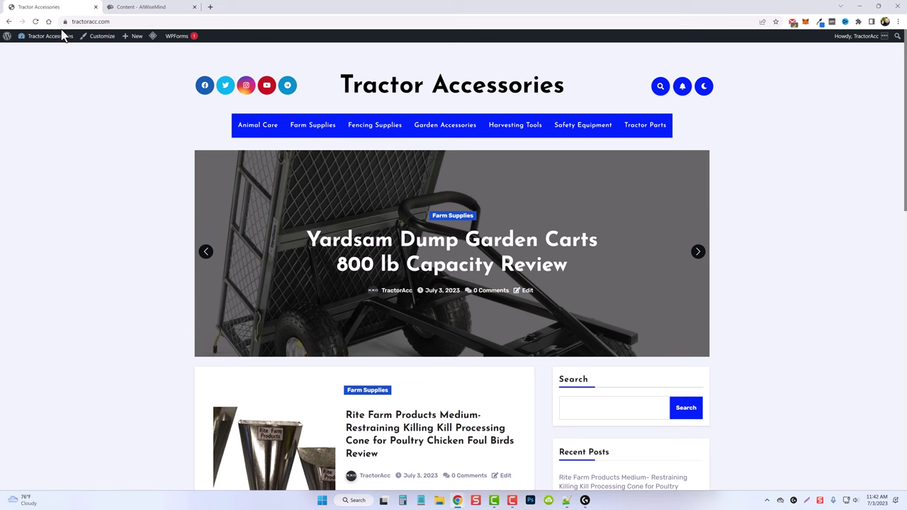
# Reload the home page, open the new goat waterer post, and read through the article
pyautogui.click(36, 21)
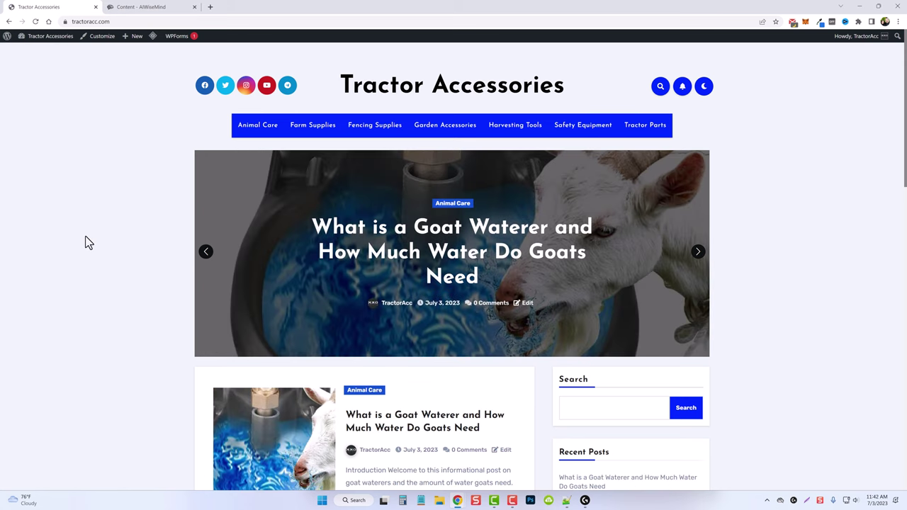
pyautogui.scroll(-2, 97, 286)
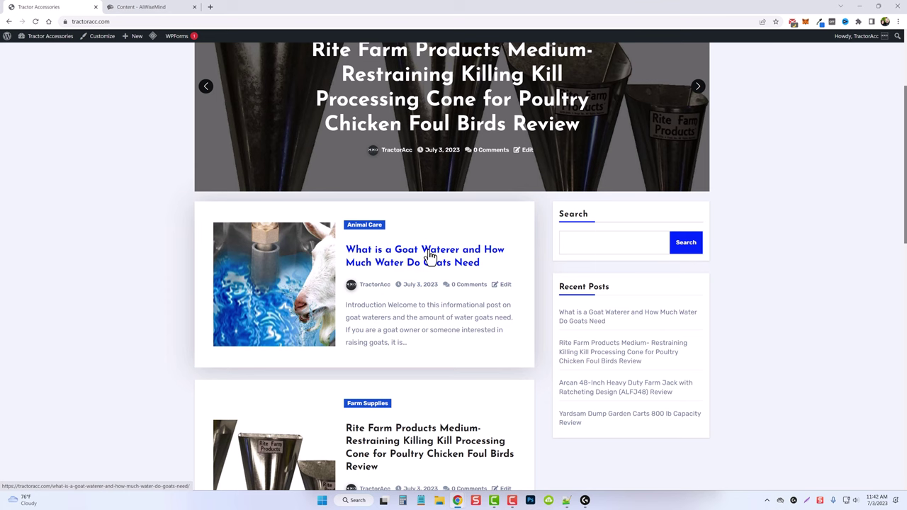
pyautogui.click(368, 262)
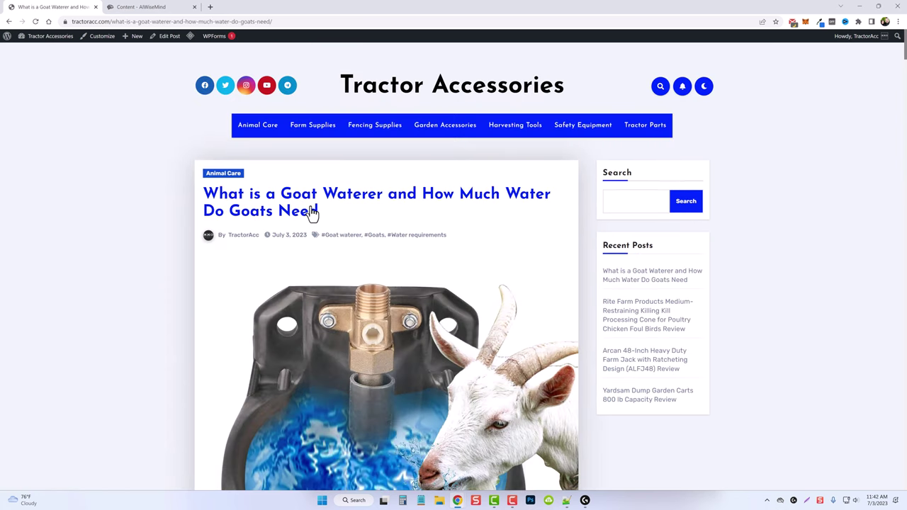
pyautogui.scroll(-3, 173, 291)
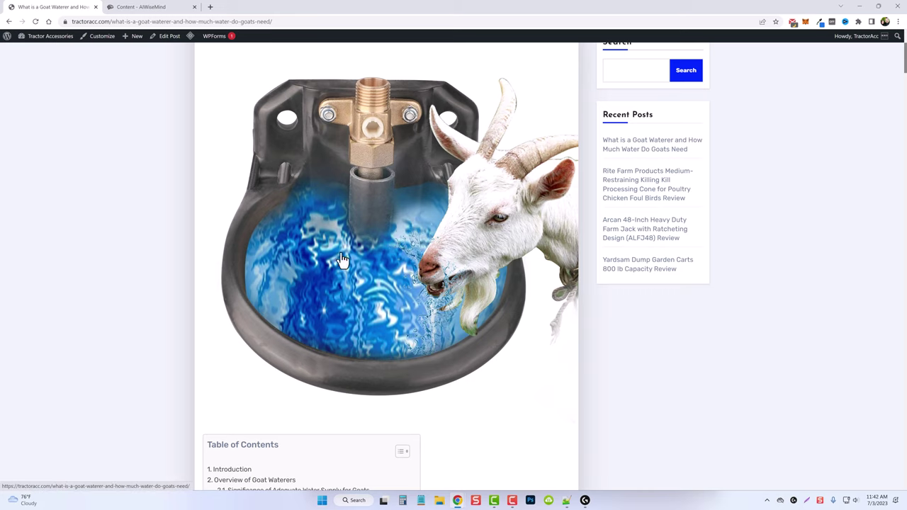
pyautogui.scroll(-6, 447, 309)
pyautogui.scroll(2, 273, 269)
pyautogui.scroll(-2, 275, 272)
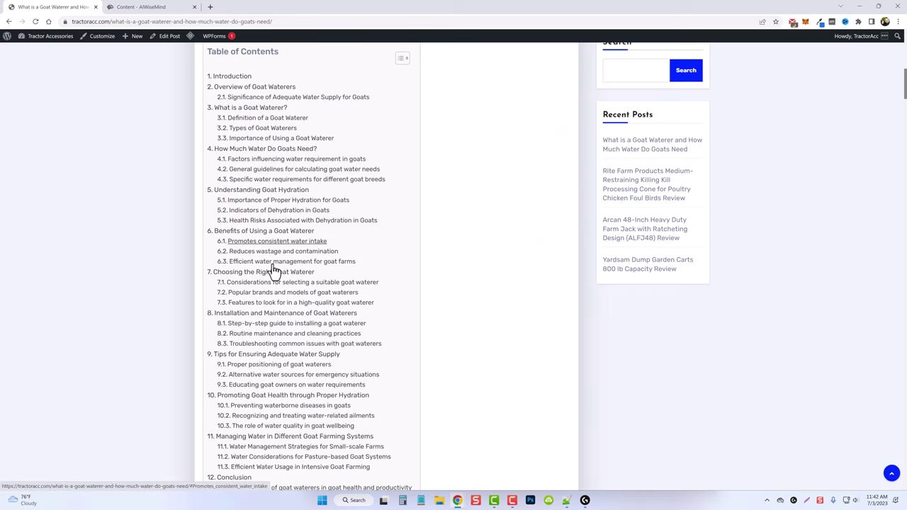
pyautogui.scroll(-12, 280, 269)
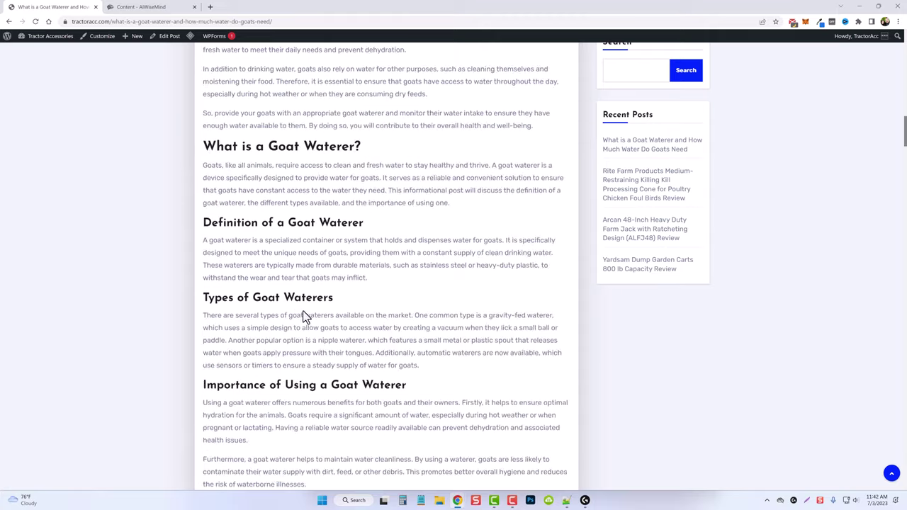
pyautogui.scroll(-12, 305, 319)
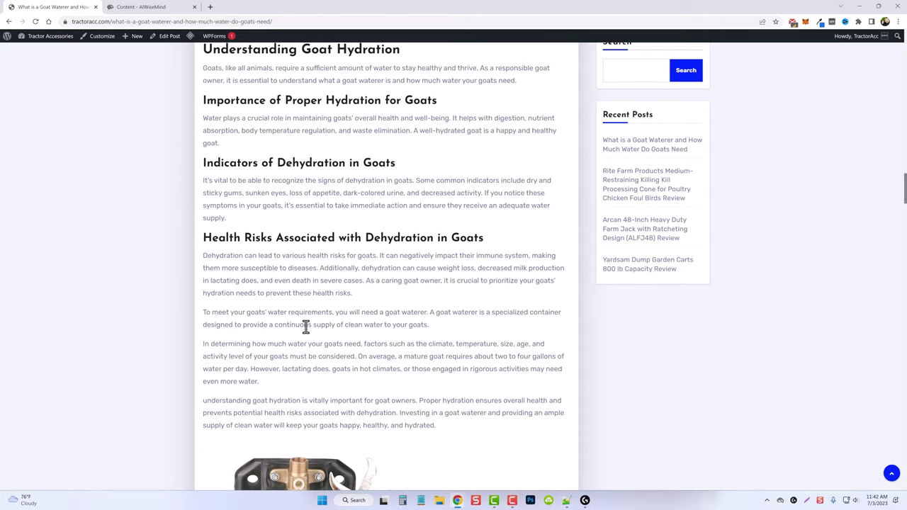
pyautogui.scroll(-5, 306, 322)
pyautogui.press('Home')
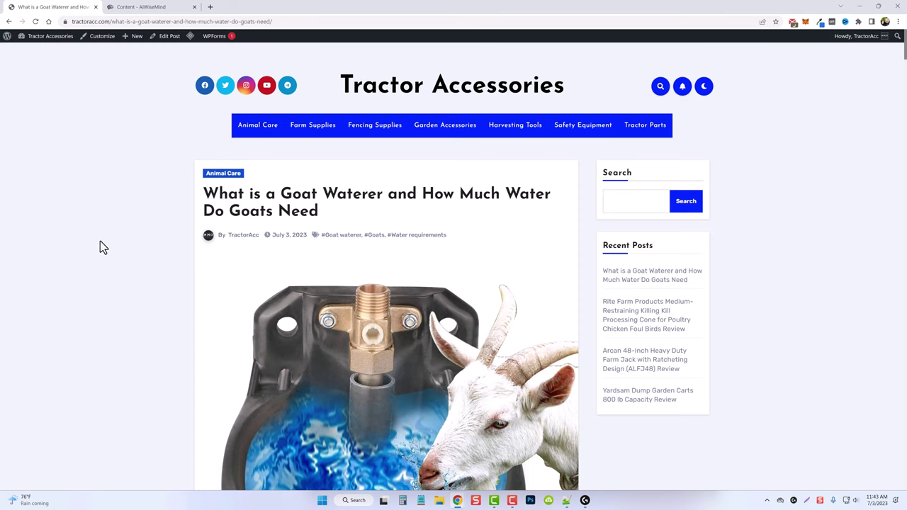
pyautogui.scroll(-4, 112, 350)
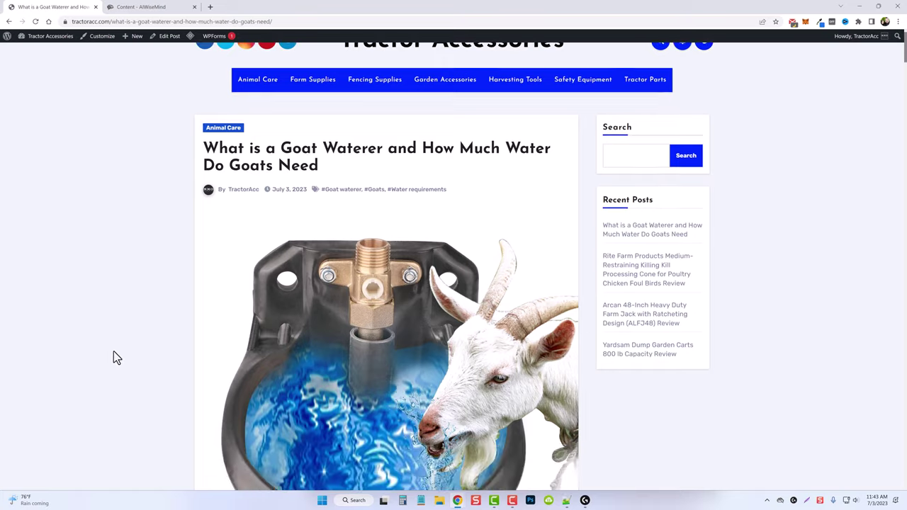
pyautogui.scroll(-12, 111, 352)
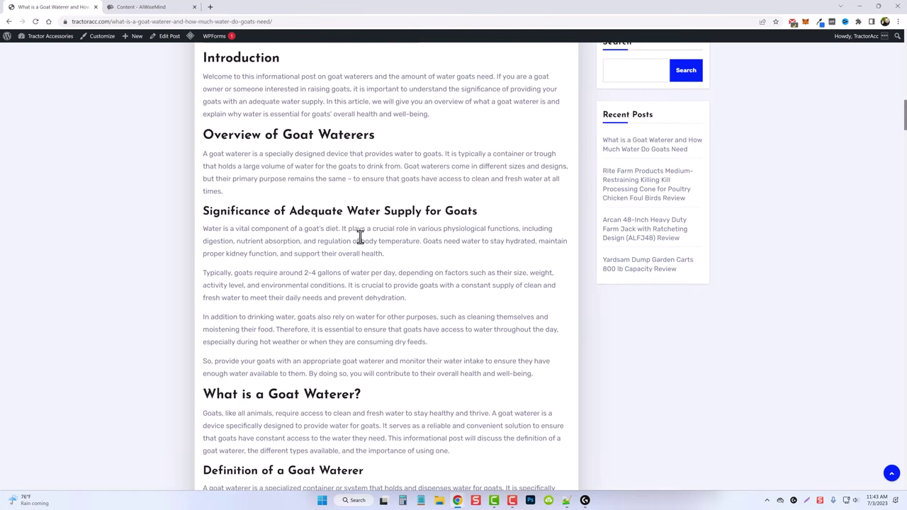
pyautogui.scroll(-2, 358, 309)
pyautogui.scroll(4, 358, 310)
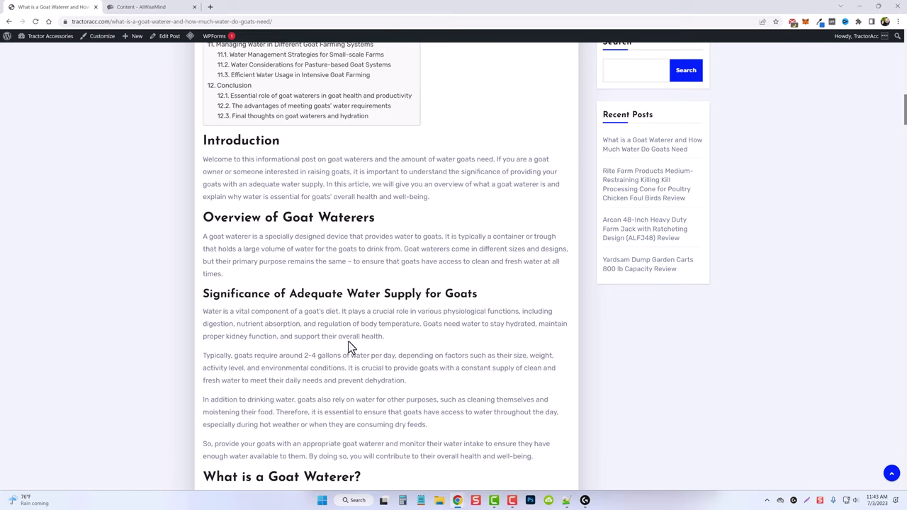
pyautogui.scroll(-3, 365, 397)
pyautogui.scroll(-2, 470, 154)
pyautogui.scroll(9, 400, 340)
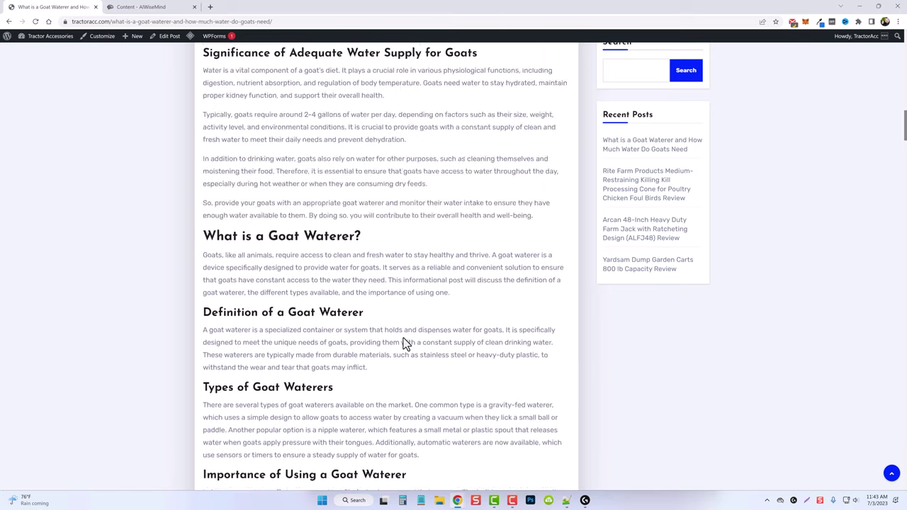
pyautogui.scroll(10, 397, 340)
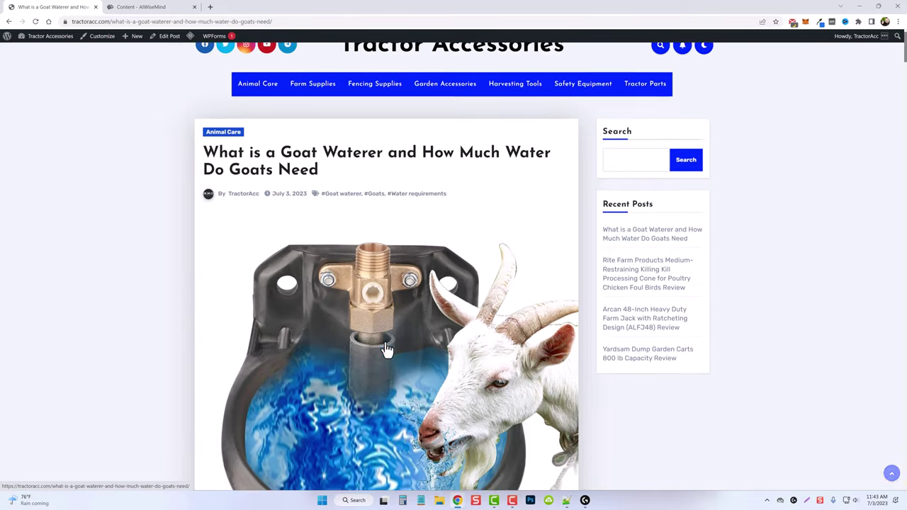